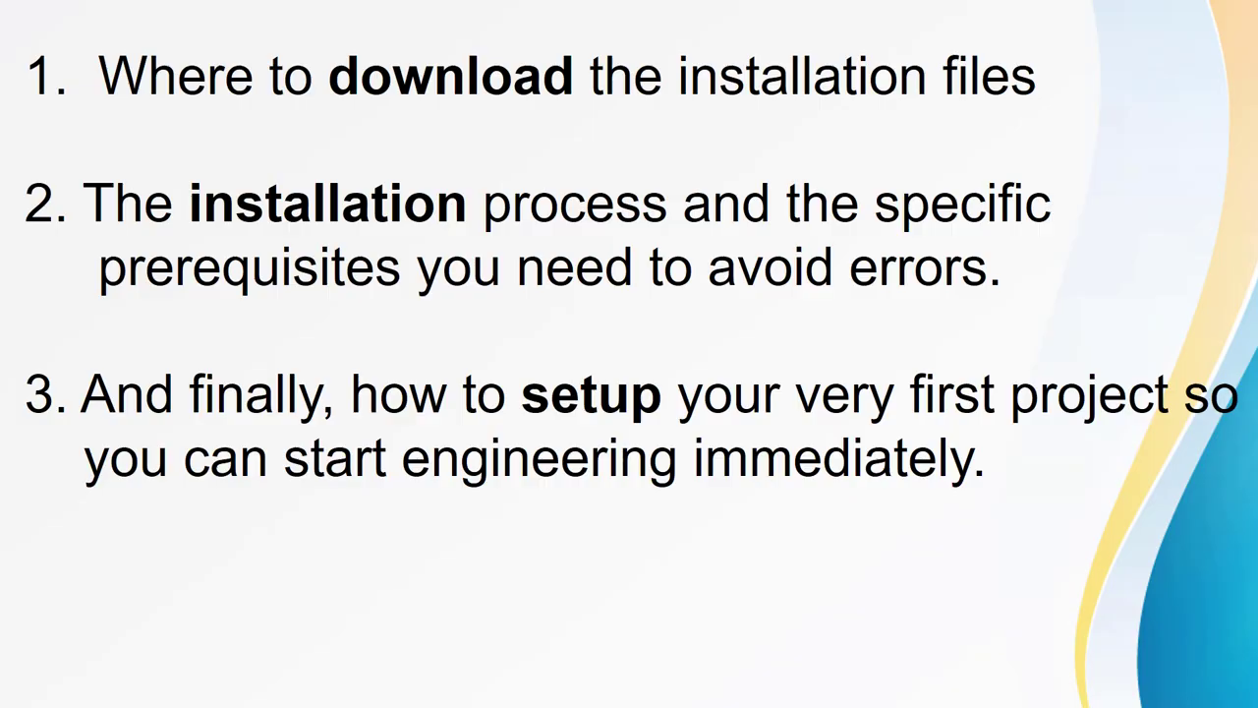
# Step: End the PowerPoint slide show and bring the VirtualBox VM window forward
pyautogui.press('Right')
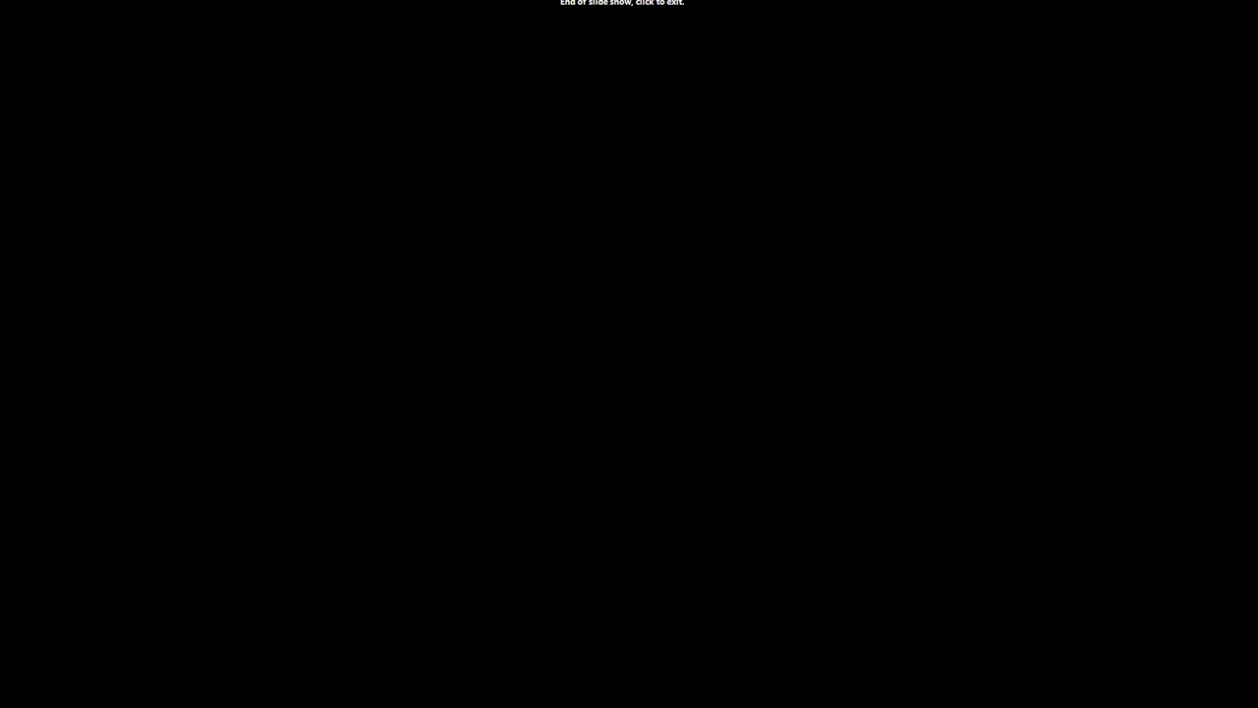
pyautogui.press('Right')
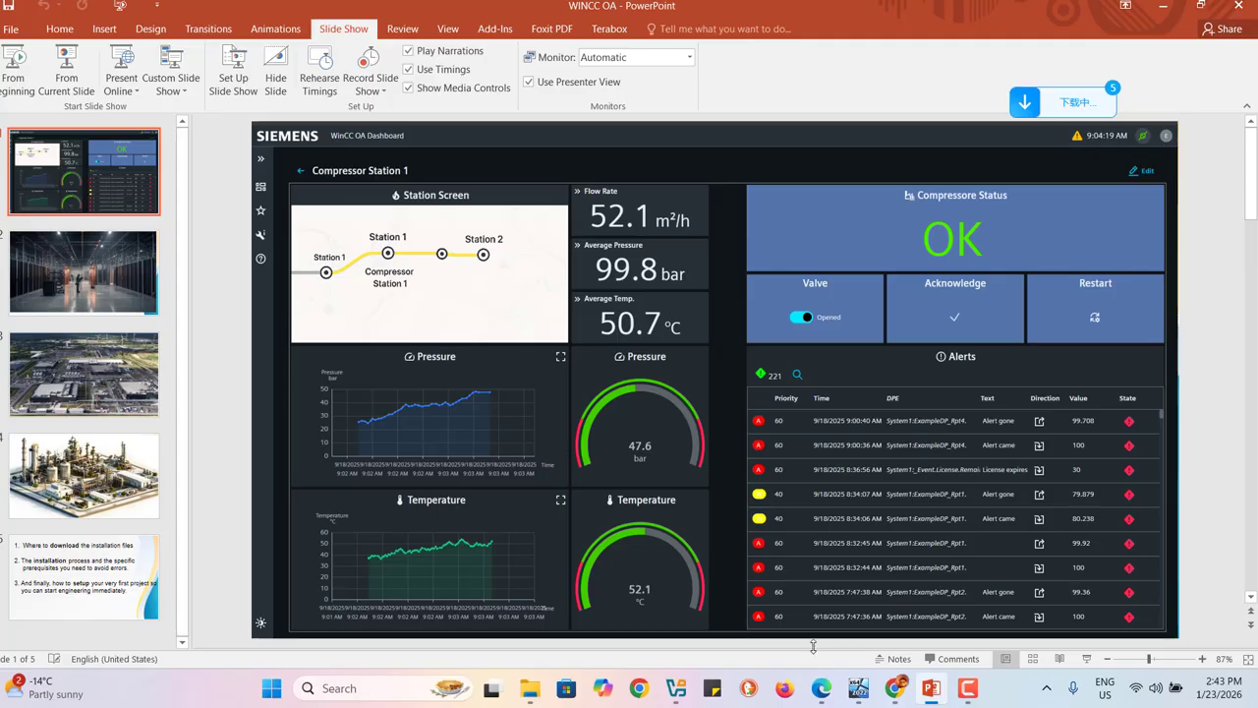
pyautogui.click(857, 687)
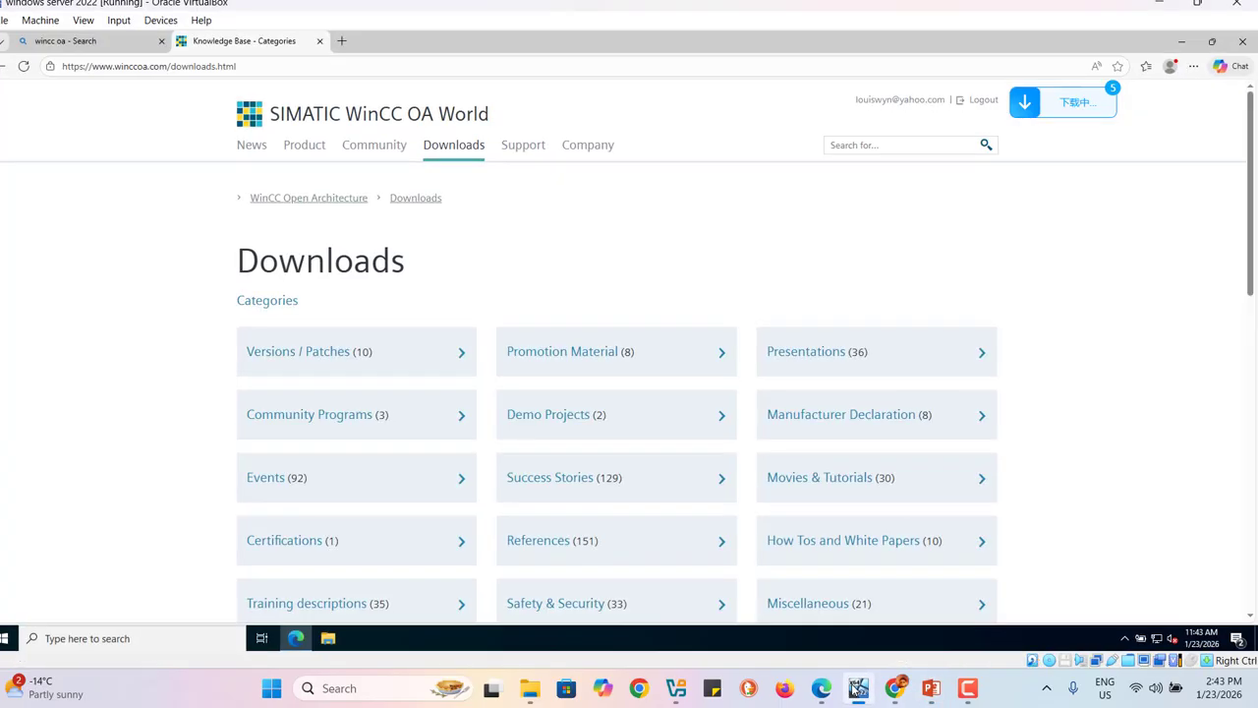
# Step: Restore the Edge downloads page and open Versions / Patches, then the WinCC OA 3.21 category
pyautogui.click(1181, 43)
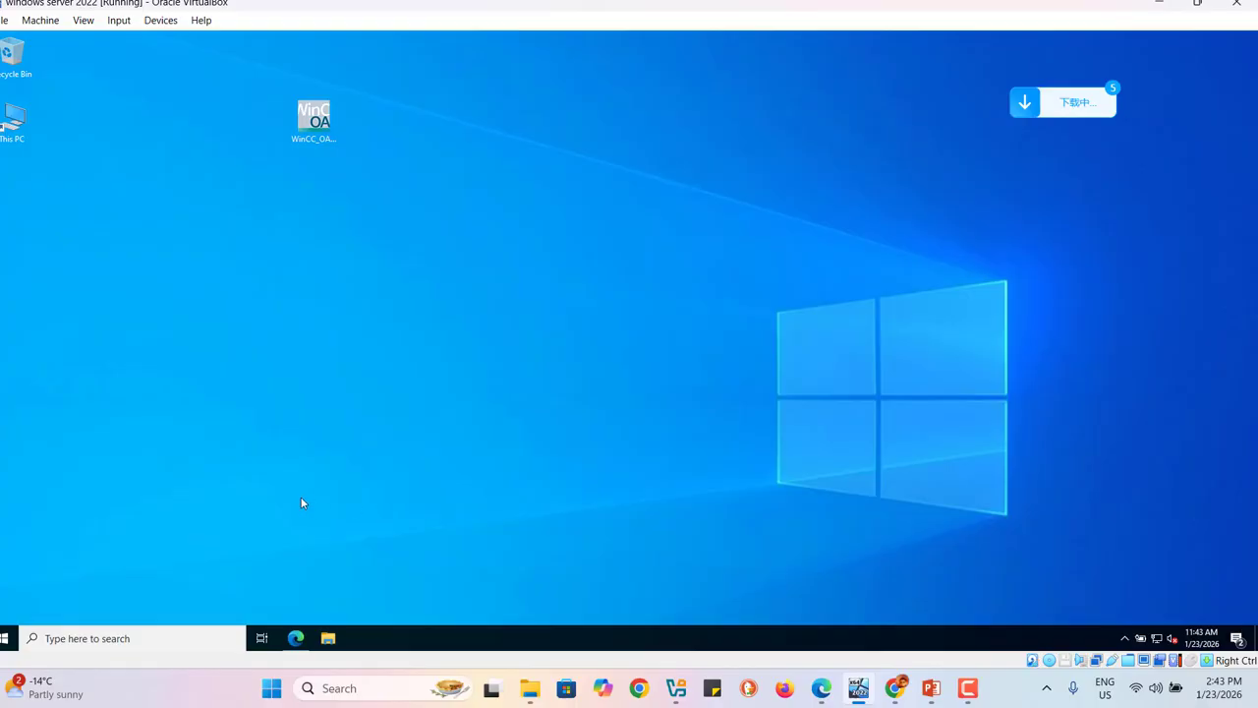
pyautogui.moveTo(298, 641)
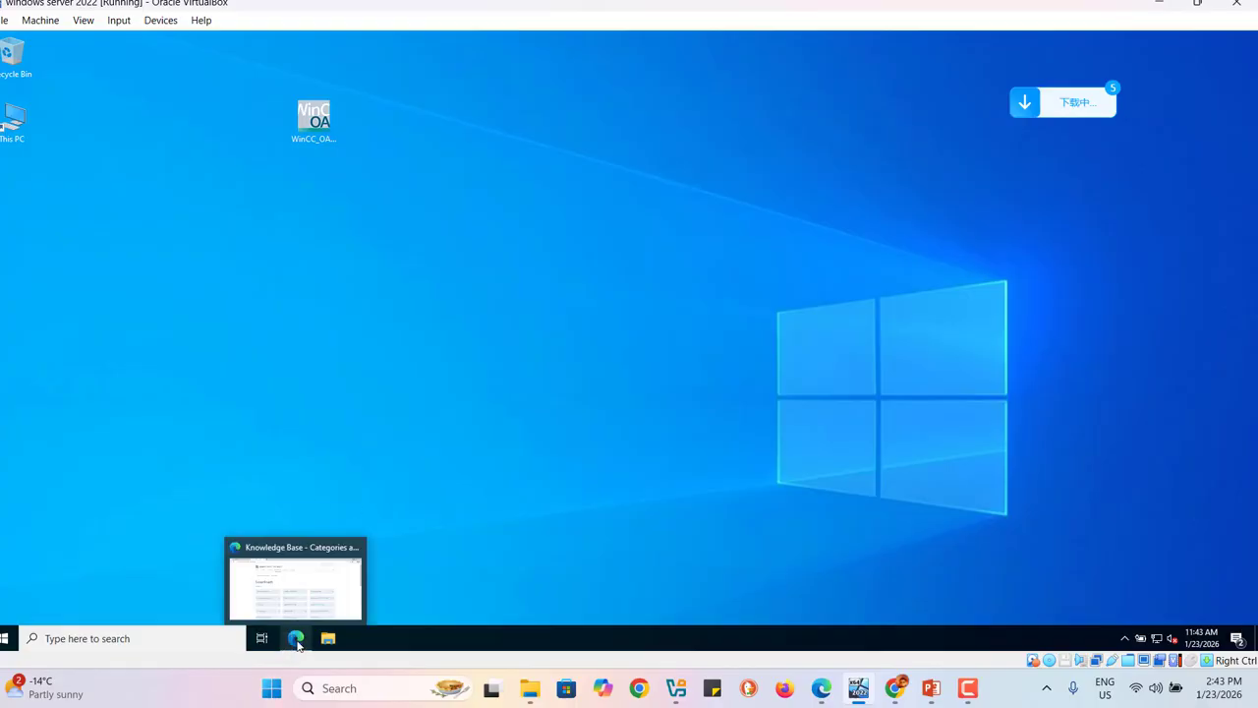
pyautogui.click(296, 639)
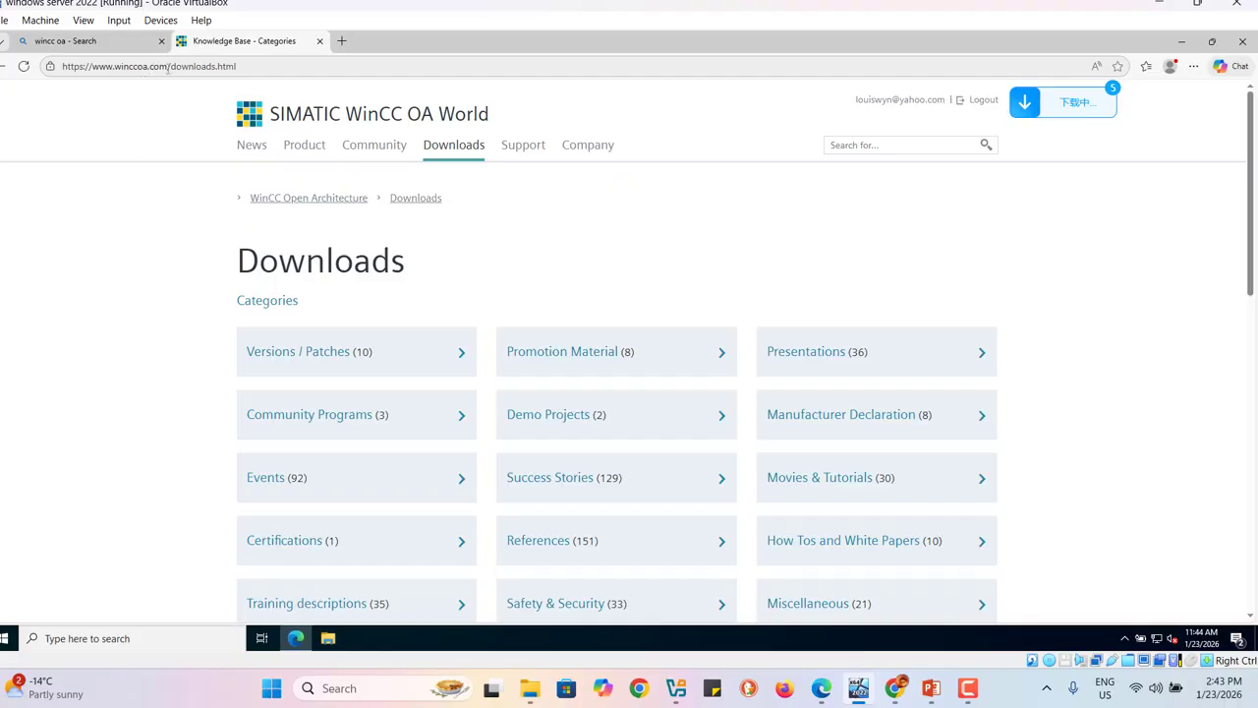
pyautogui.moveTo(453, 145)
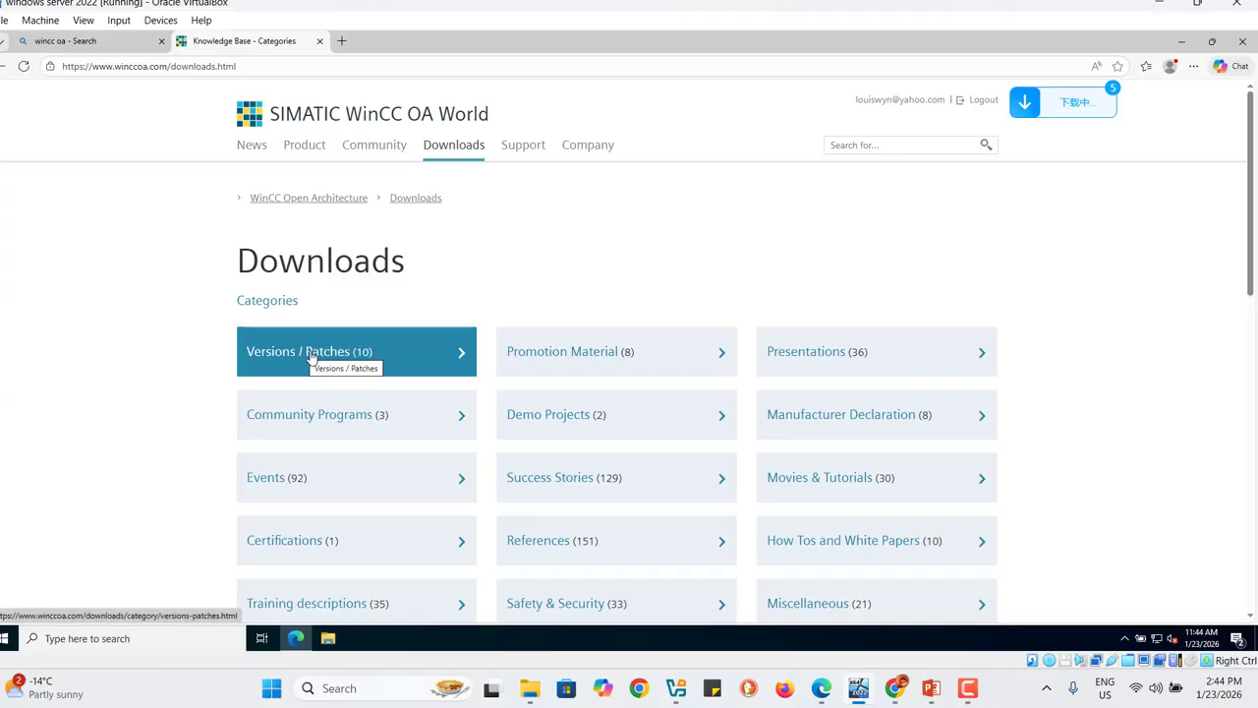
pyautogui.click(310, 357)
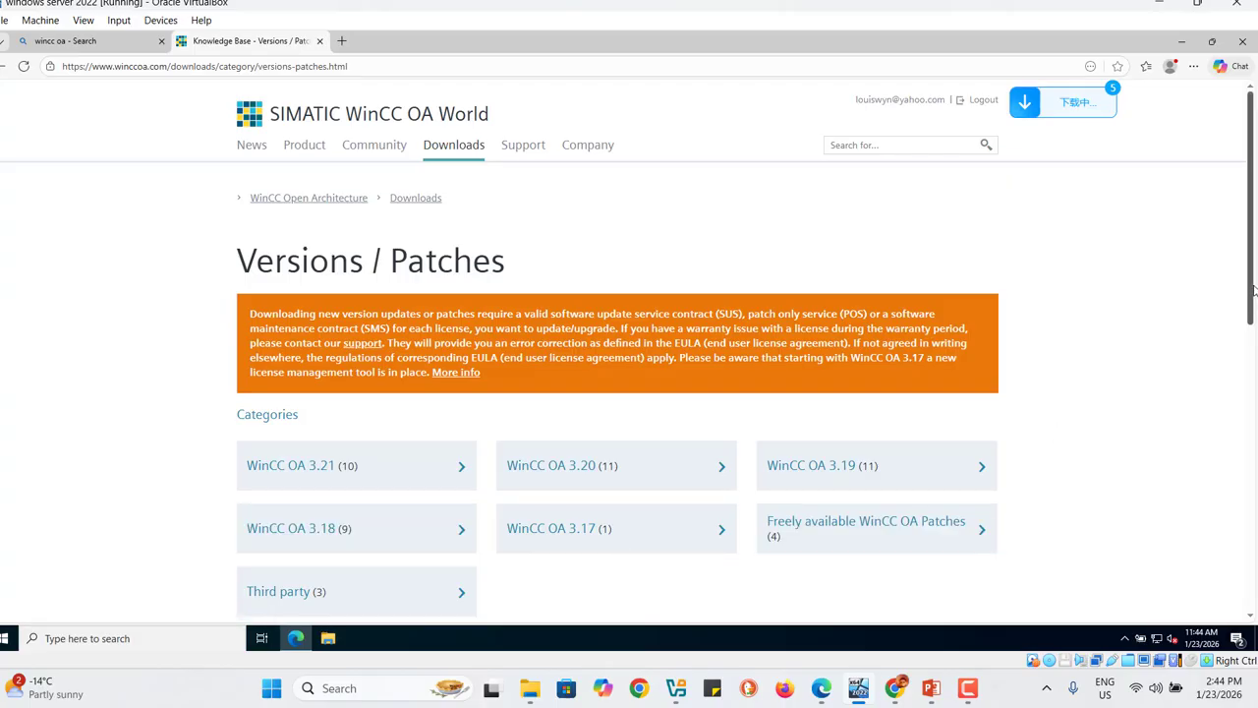
pyautogui.scroll(-2, 1252, 290)
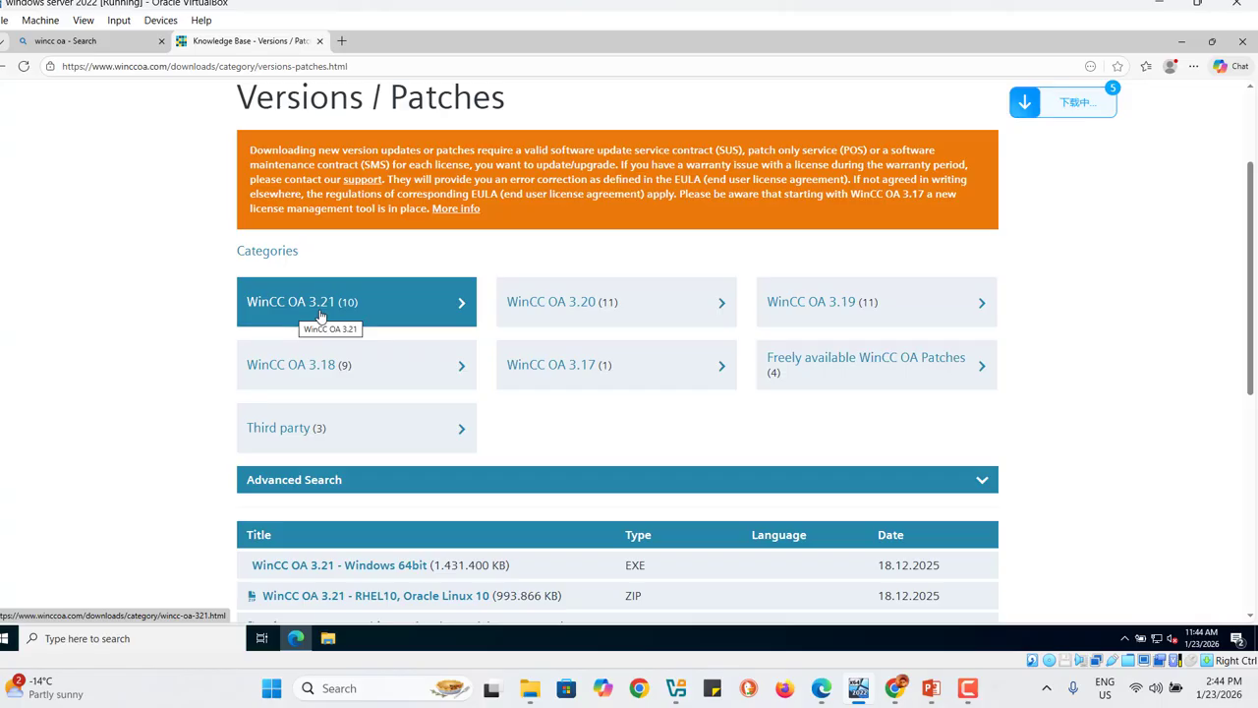
pyautogui.click(321, 314)
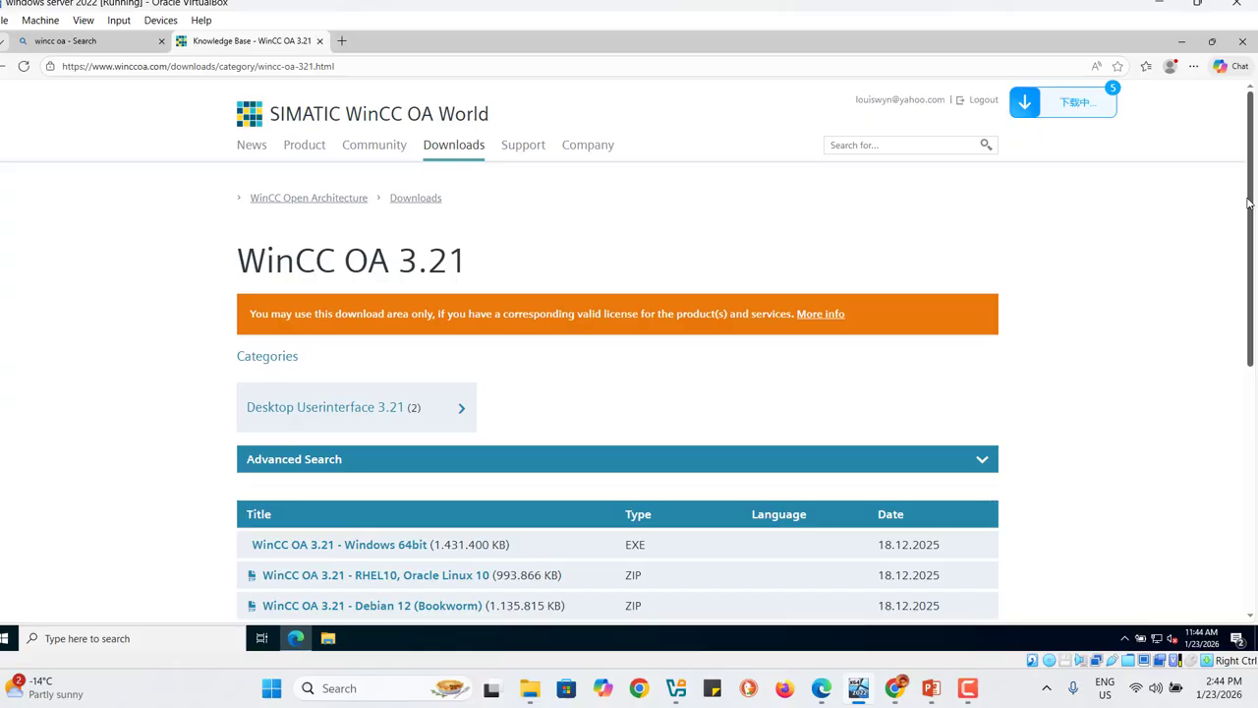
# Step: Run the WinCC OA 3.21 installer on the desktop as administrator
pyautogui.click(1180, 46)
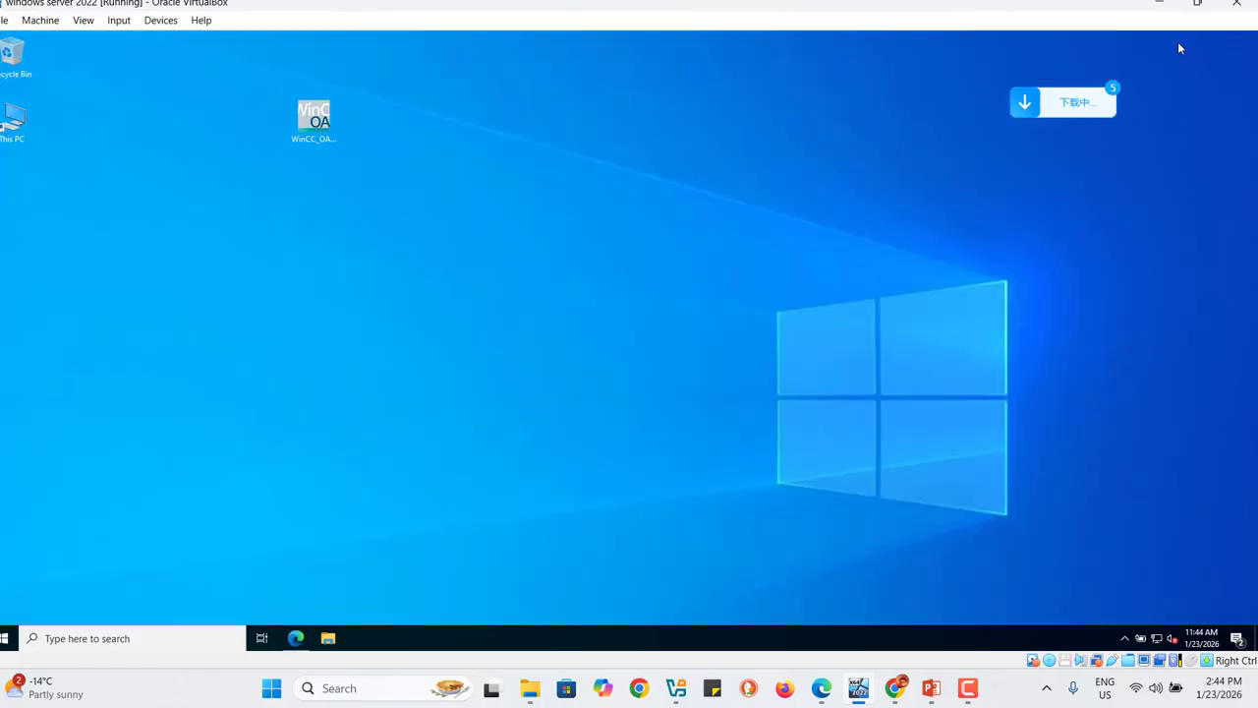
pyautogui.rightClick(317, 133)
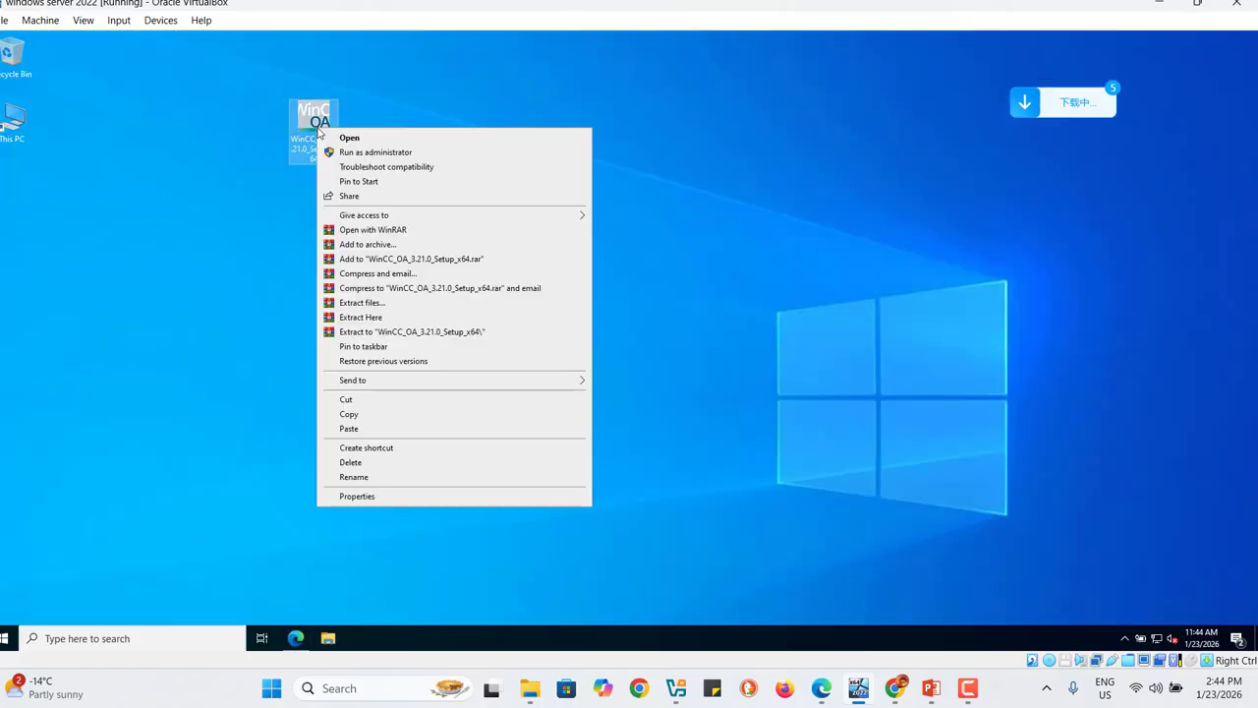
pyautogui.click(381, 153)
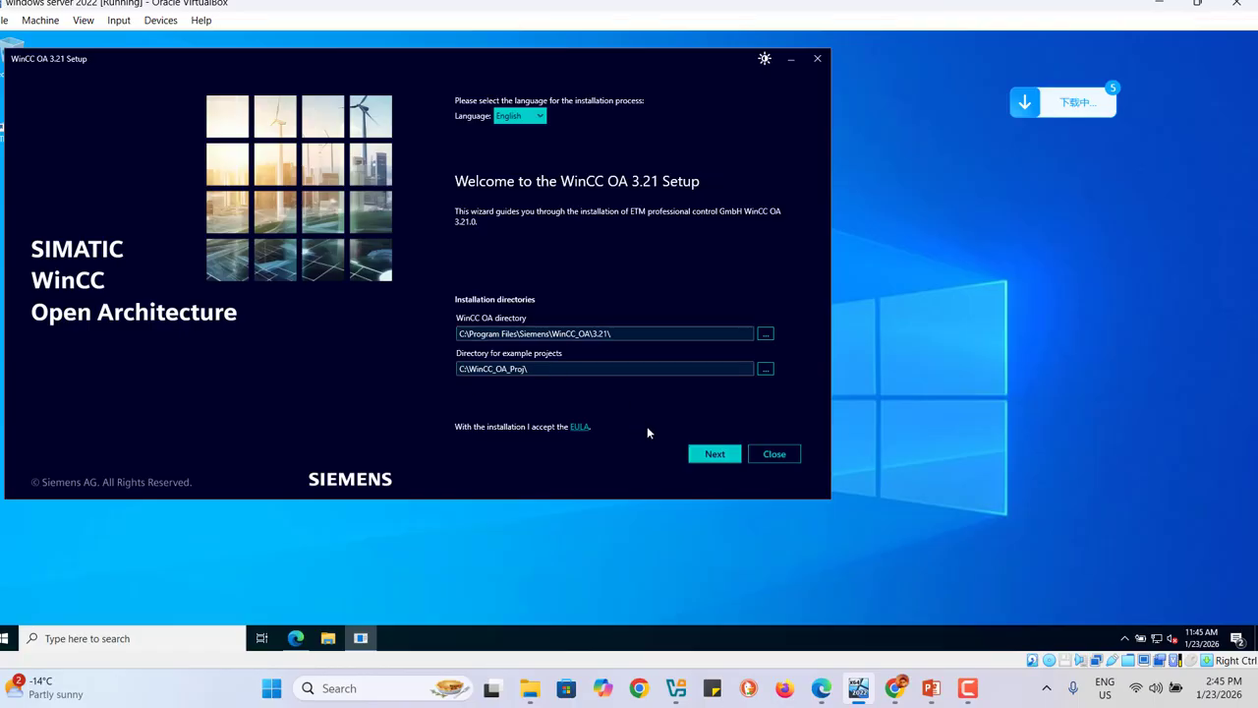
# Step: Proceed past the welcome page and install the Development Server bundle
pyautogui.click(714, 454)
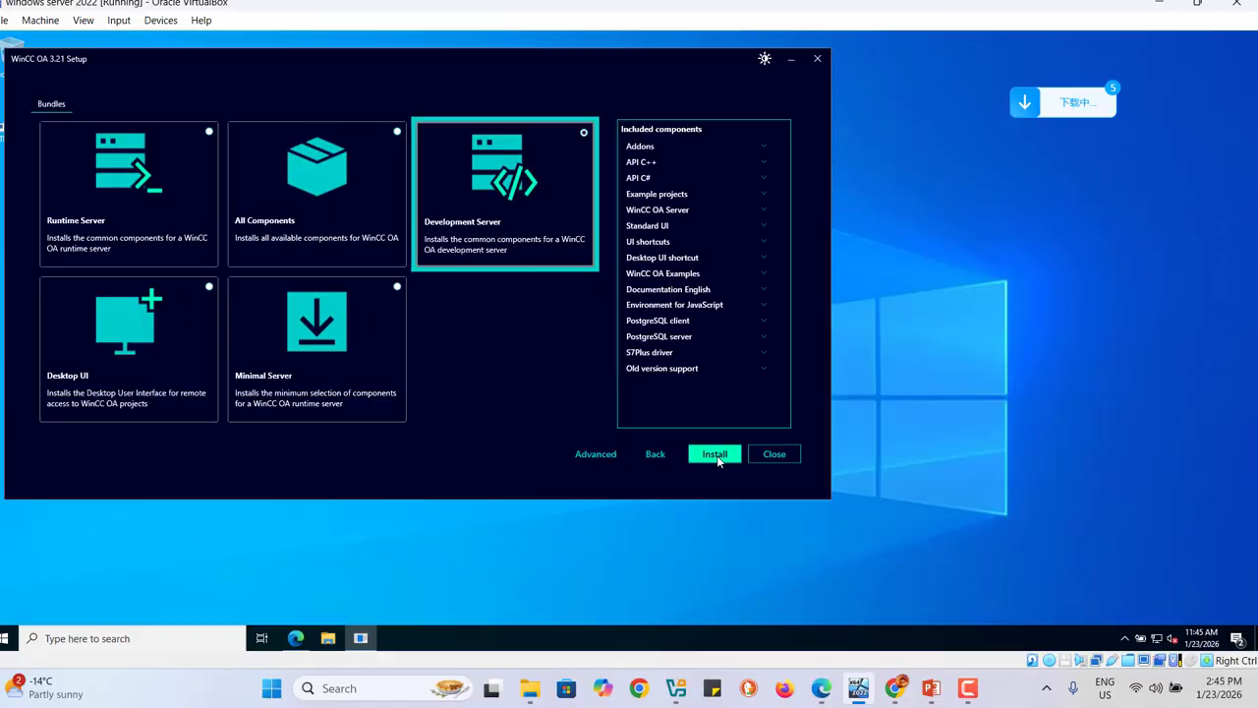
pyautogui.click(715, 454)
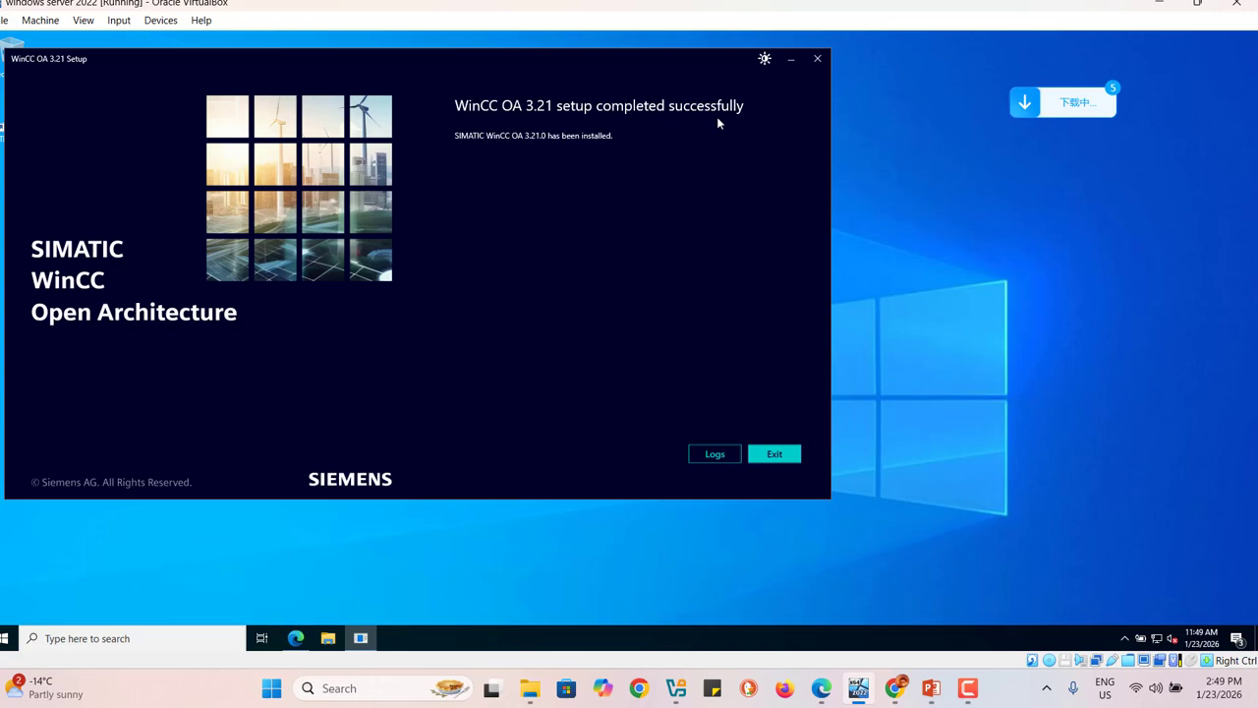
# Step: Exit the finished setup and agree to reboot the system now
pyautogui.click(775, 454)
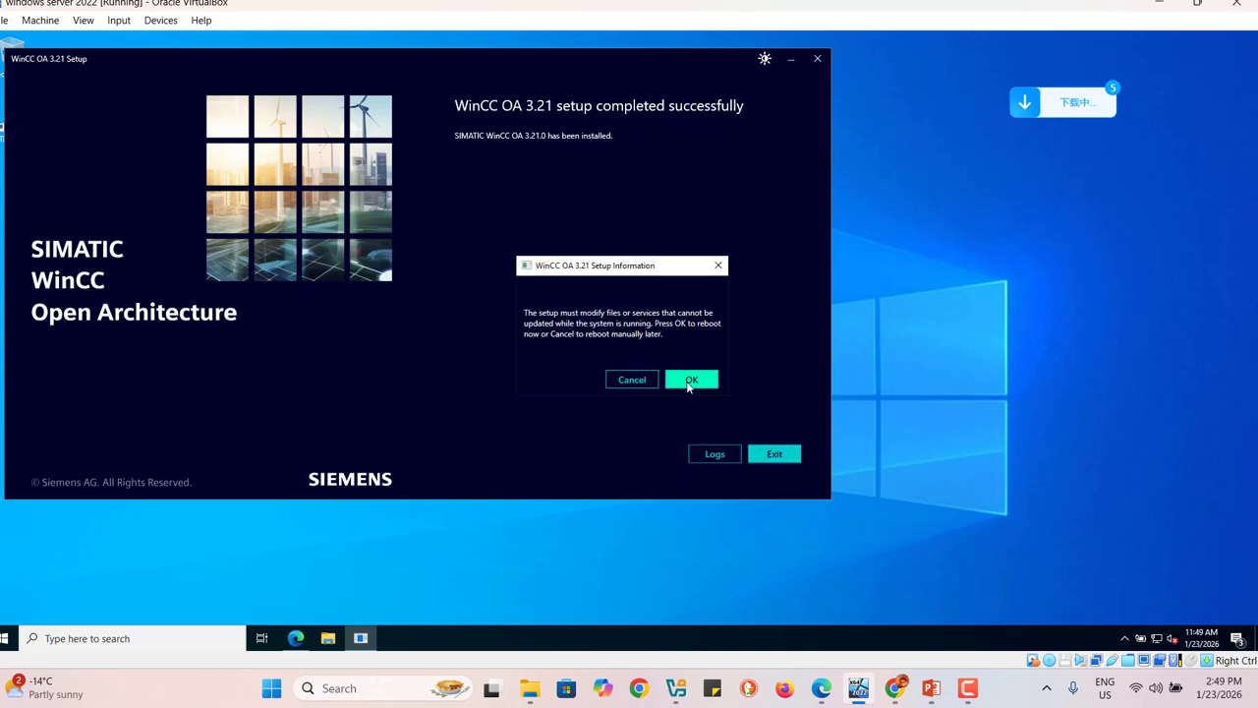
pyautogui.click(688, 380)
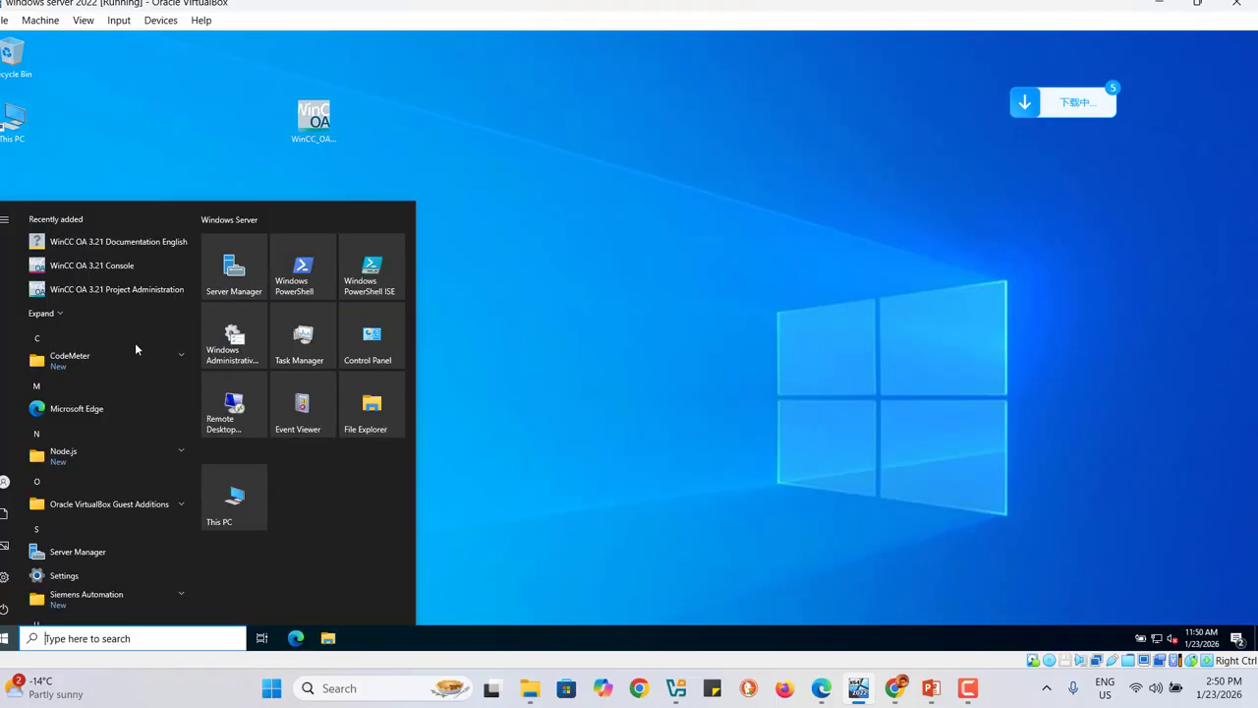
# Step: Pin WinCC OA 3.21 Console and Project Administration to Start, then launch Project Administration
pyautogui.rightClick(103, 271)
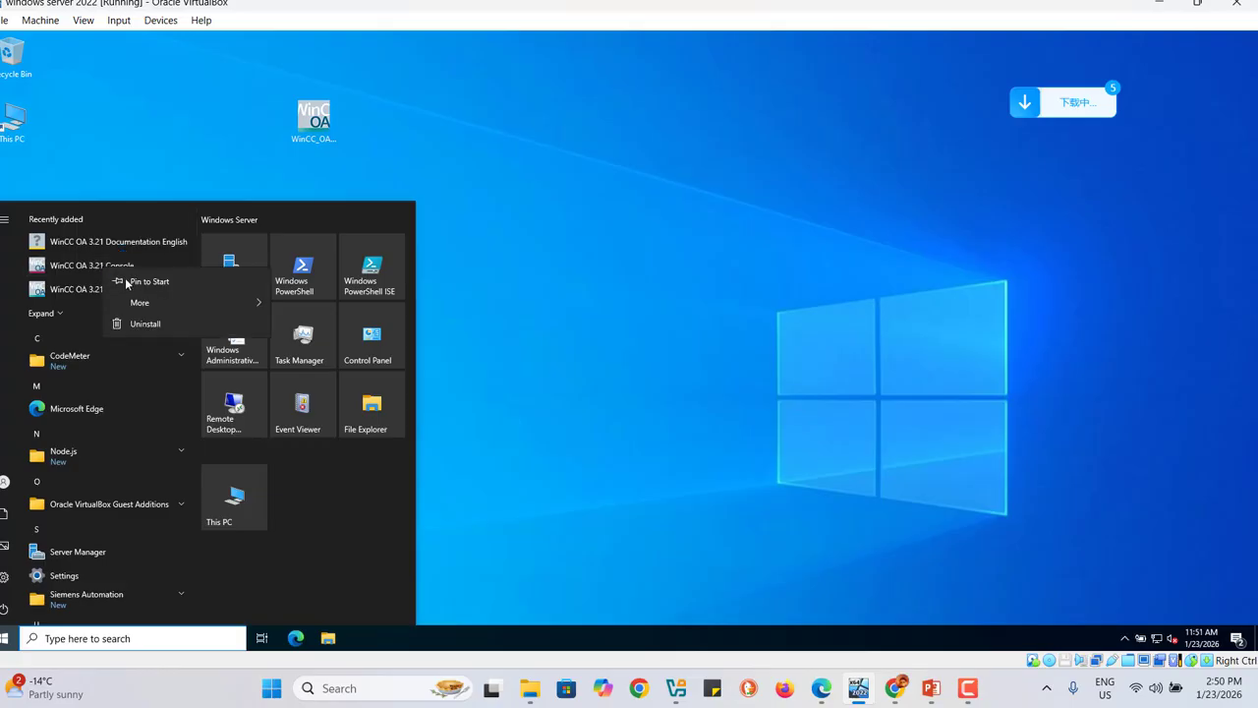
pyautogui.click(138, 281)
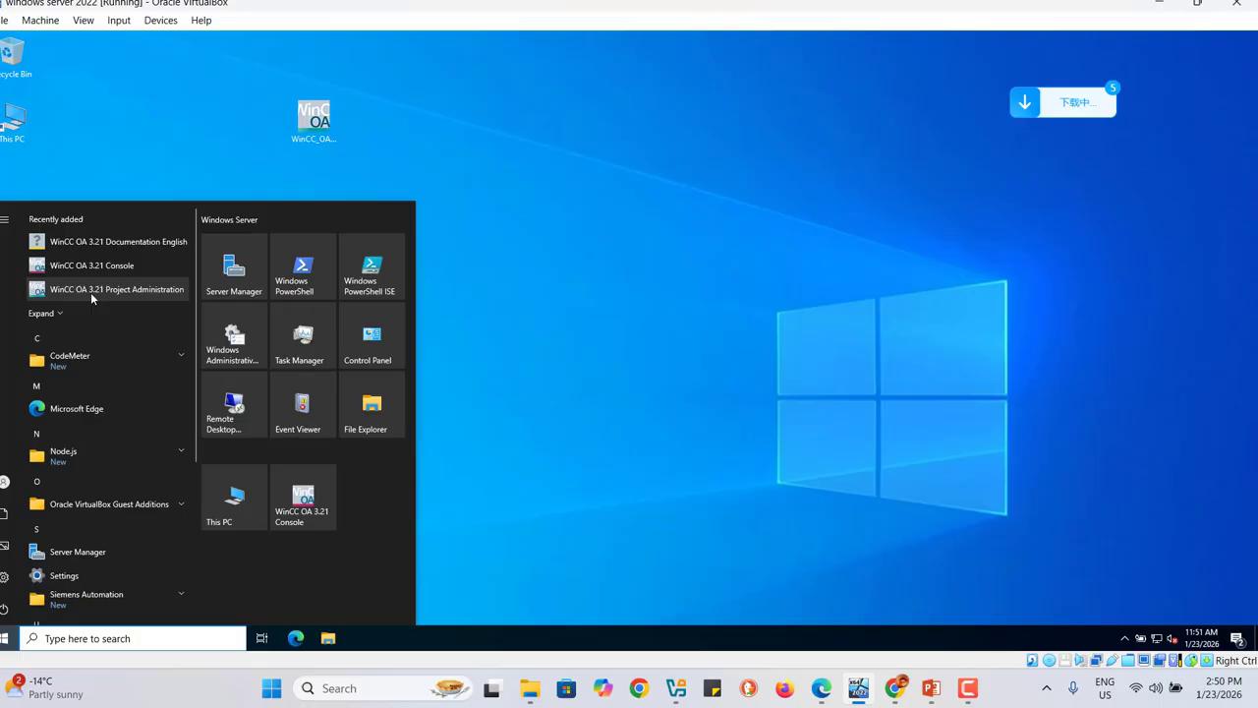
pyautogui.rightClick(91, 295)
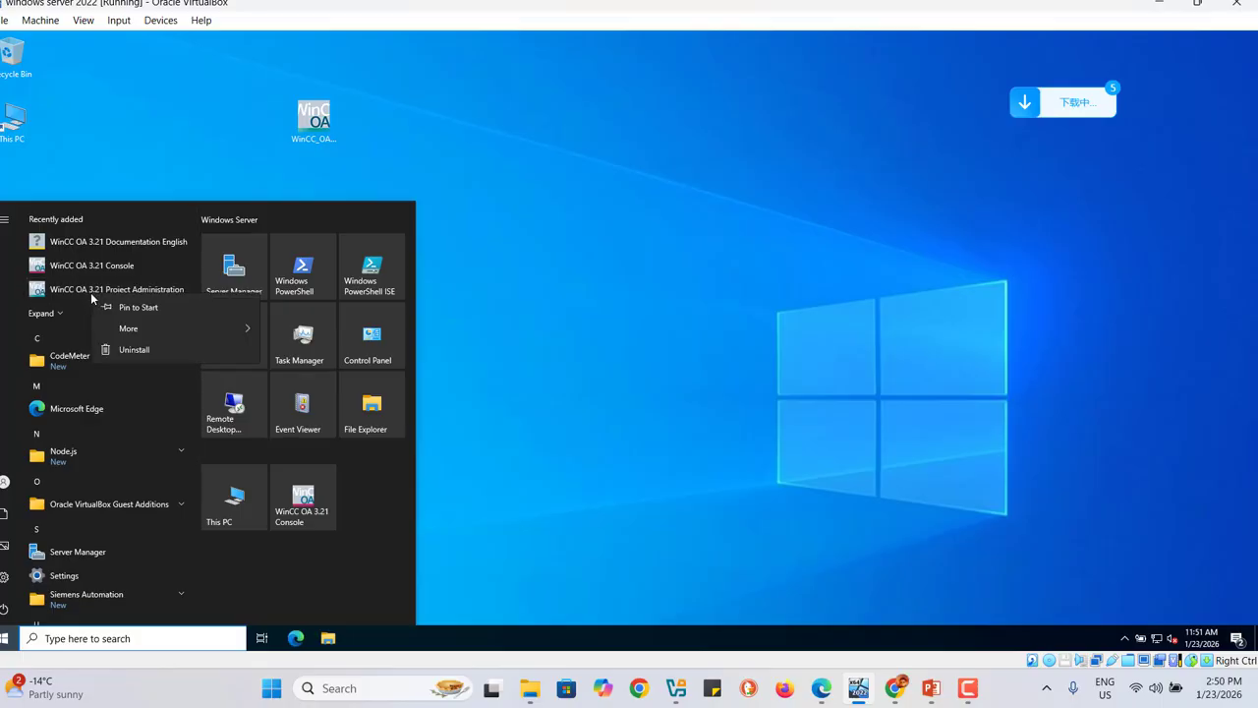
pyautogui.click(122, 309)
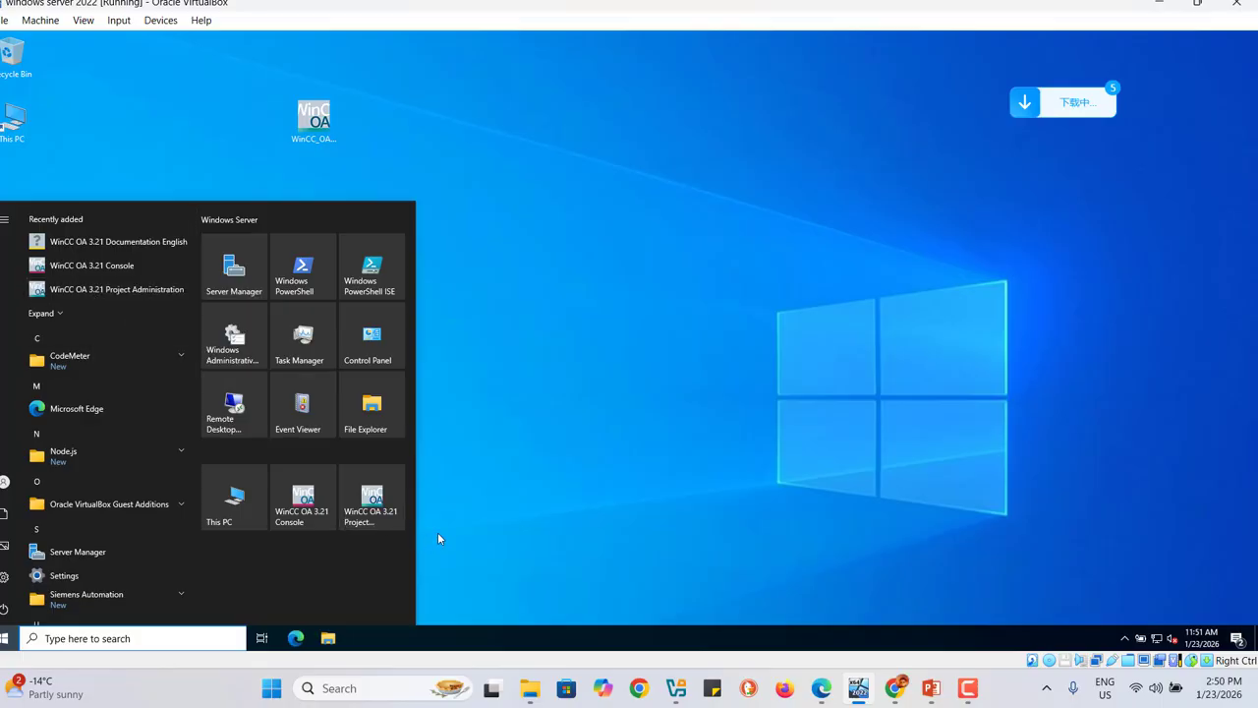
pyautogui.click(369, 509)
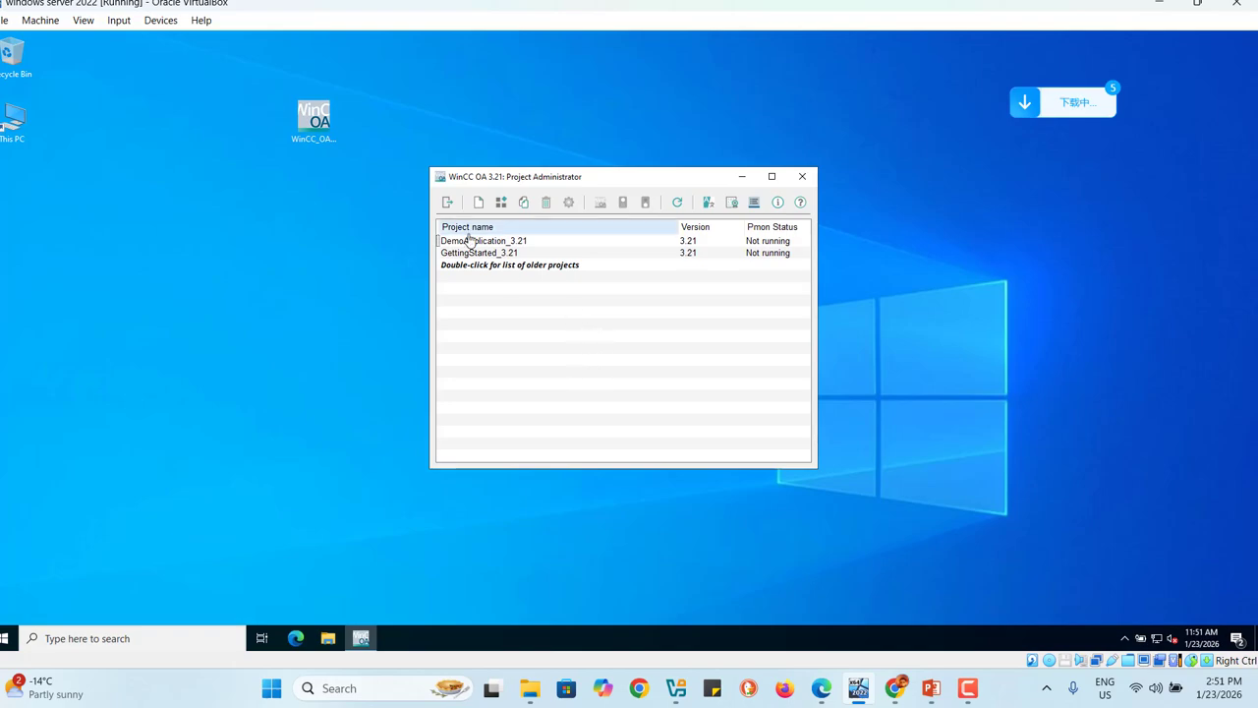
# Step: Start a new project and choose the Legacy Standard project type
pyautogui.click(477, 203)
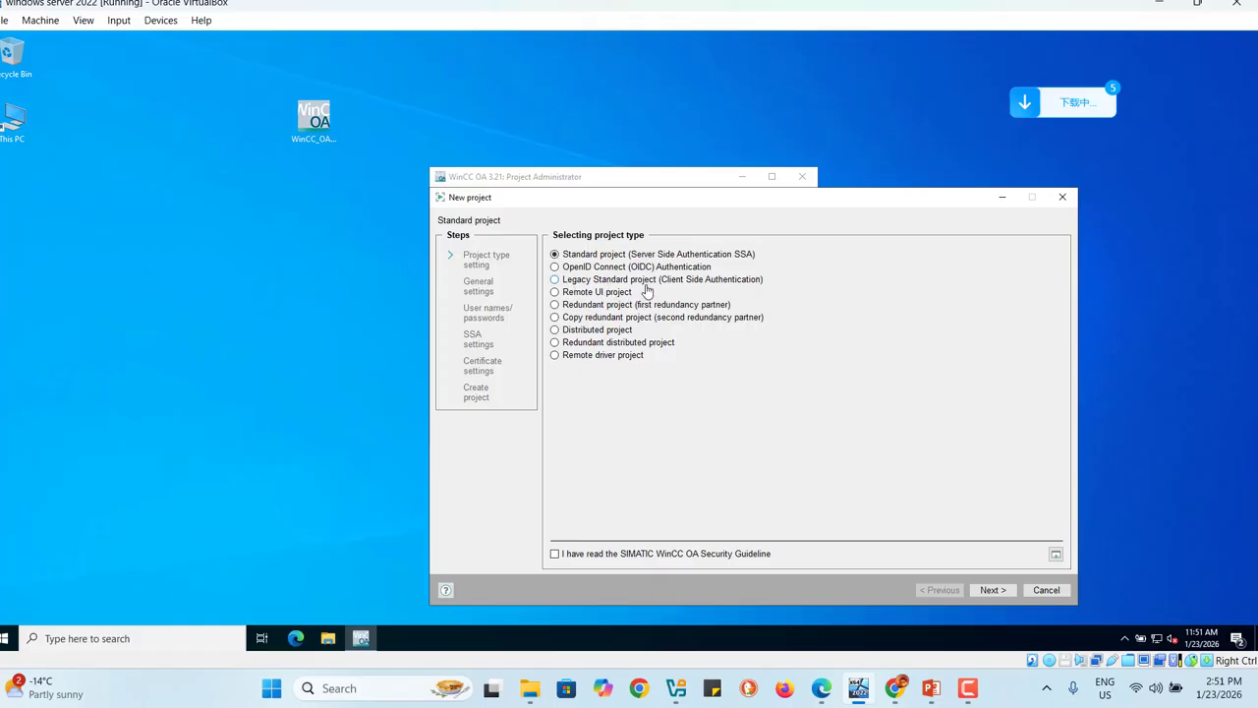
pyautogui.click(555, 279)
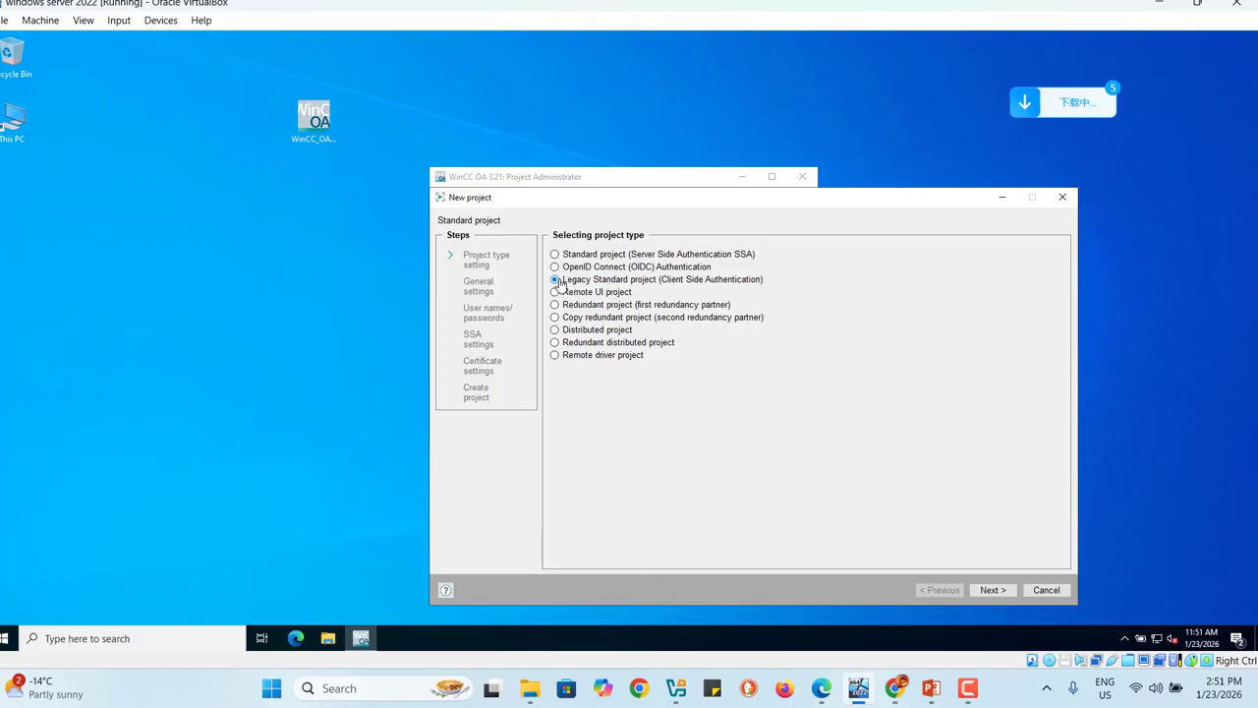
pyautogui.click(992, 590)
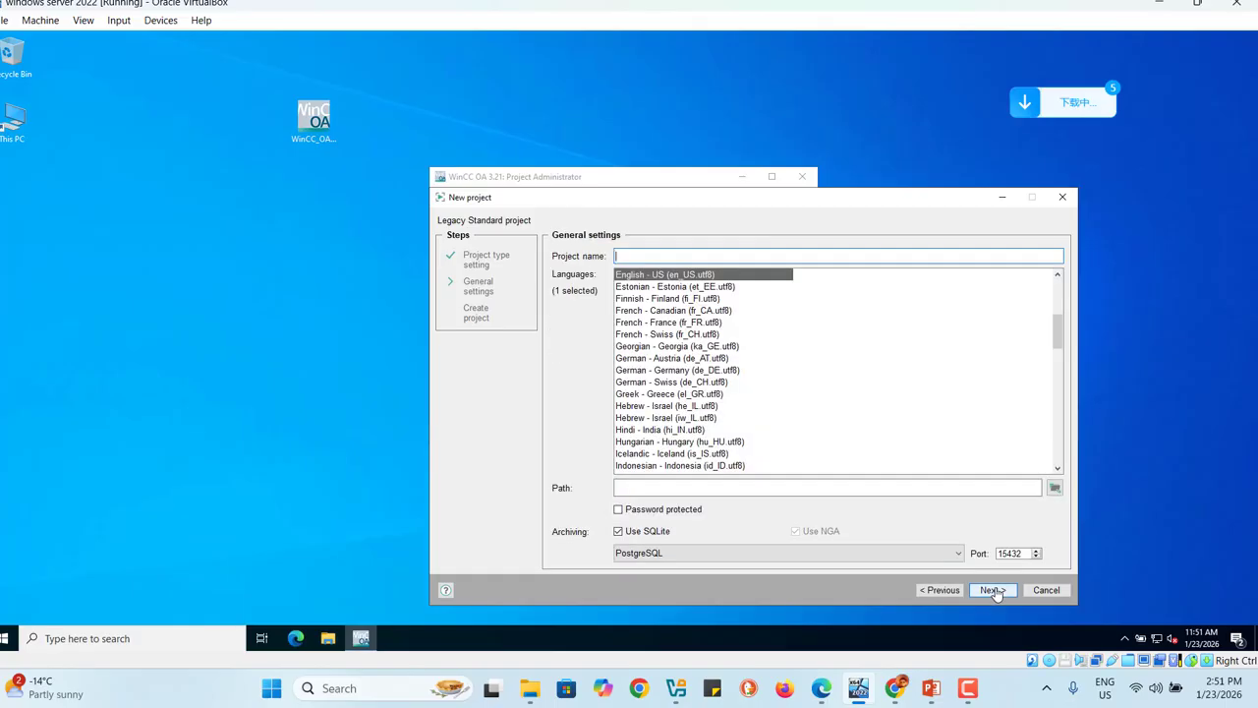
pyautogui.click(949, 592)
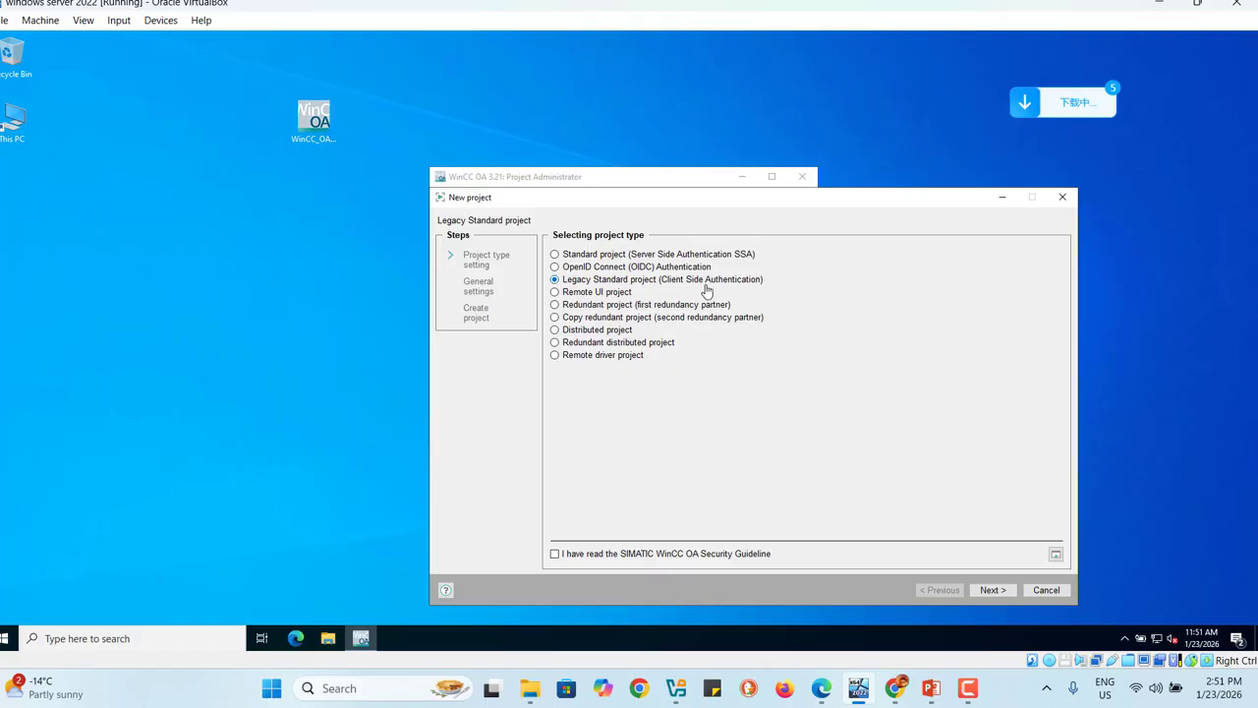
pyautogui.click(994, 590)
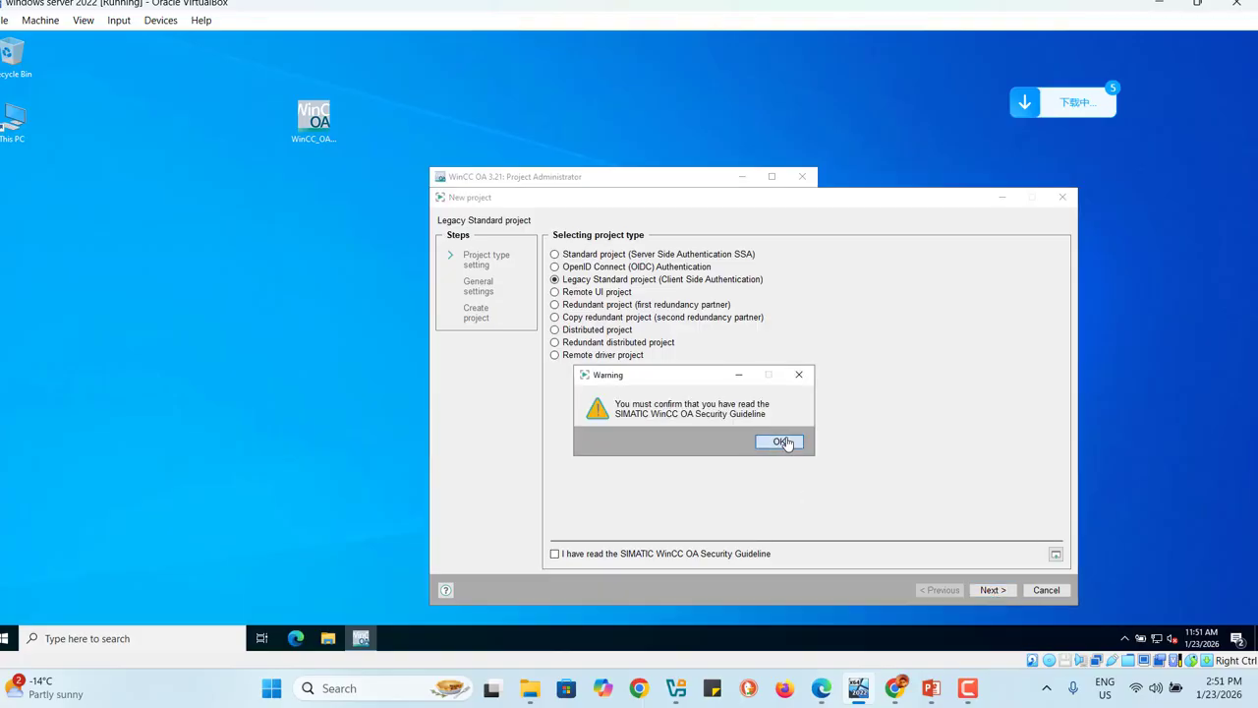
# Step: Confirm having read the SIMATIC WinCC OA Security Guideline and continue to General settings
pyautogui.click(782, 441)
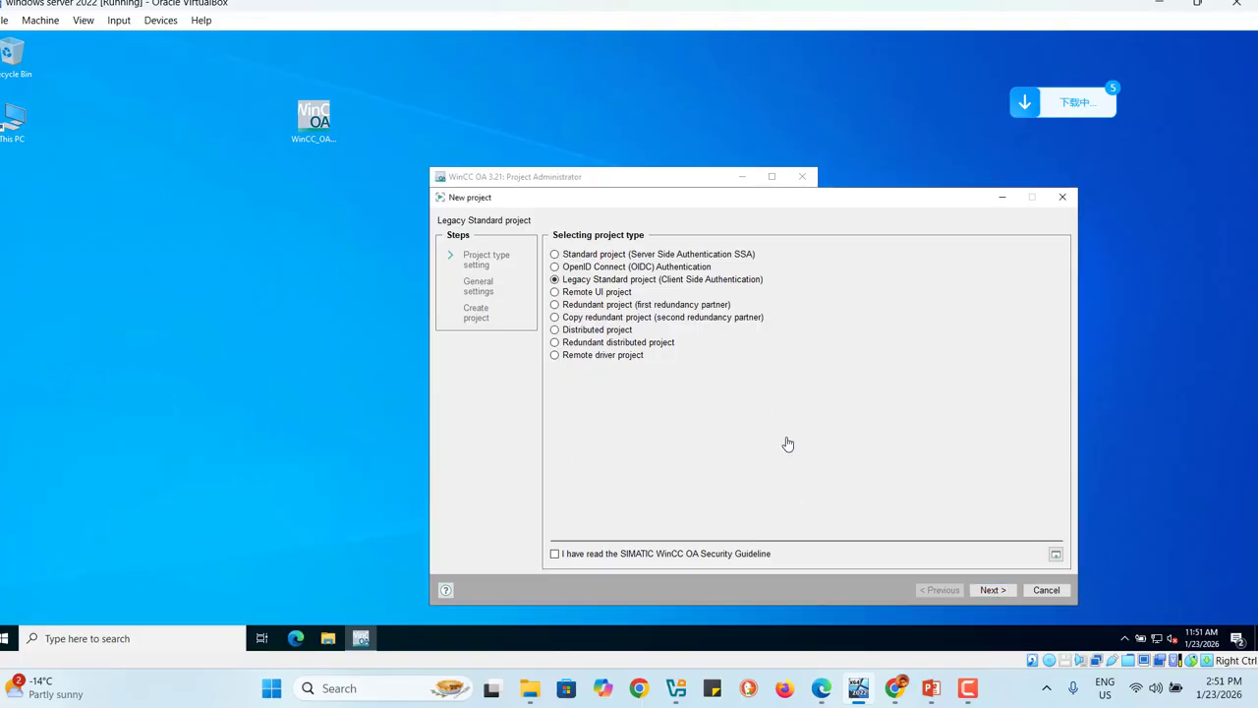
pyautogui.click(554, 556)
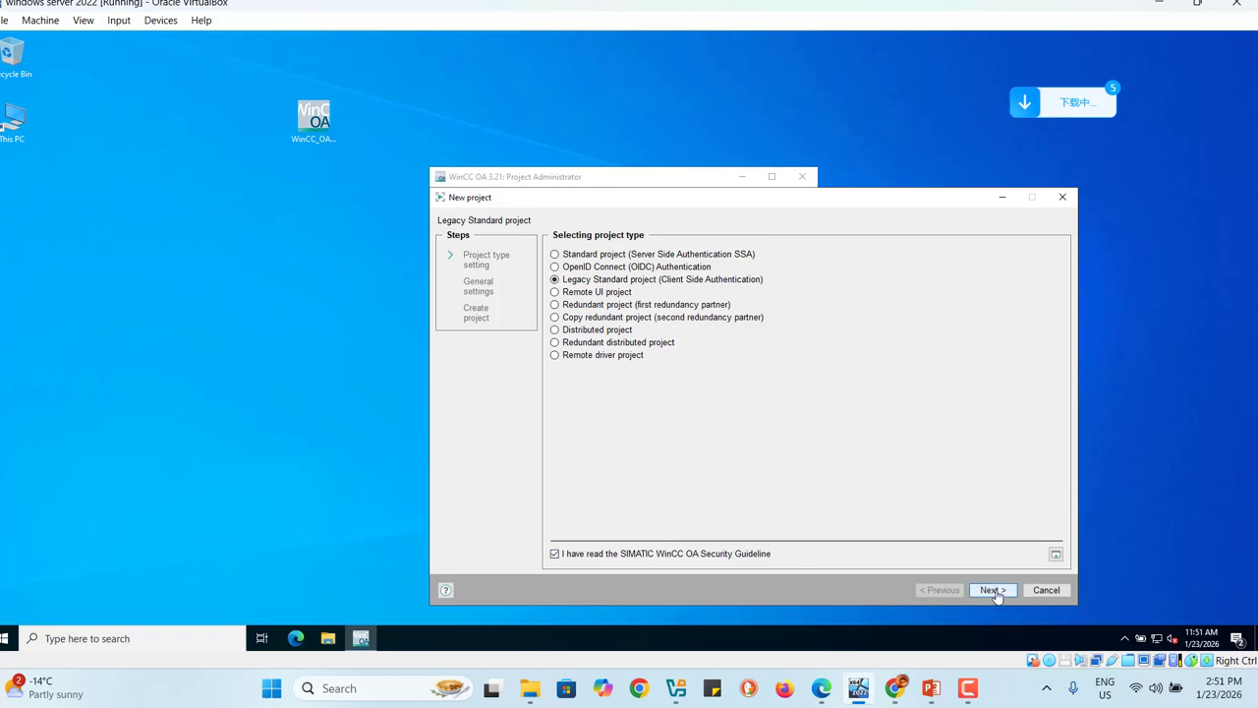
pyautogui.click(994, 594)
pyautogui.click(993, 589)
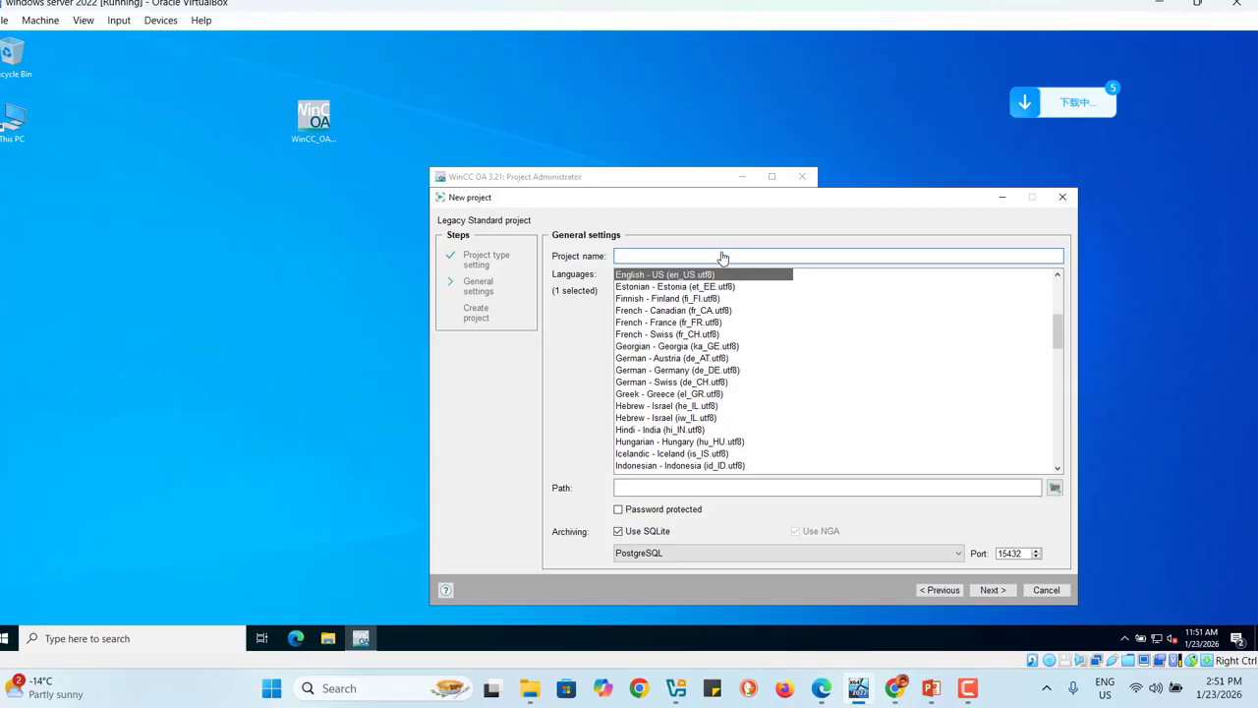
# Step: Name the project mytest and set its path to a new Desktop folder 'OA EX'
pyautogui.write('mytest')
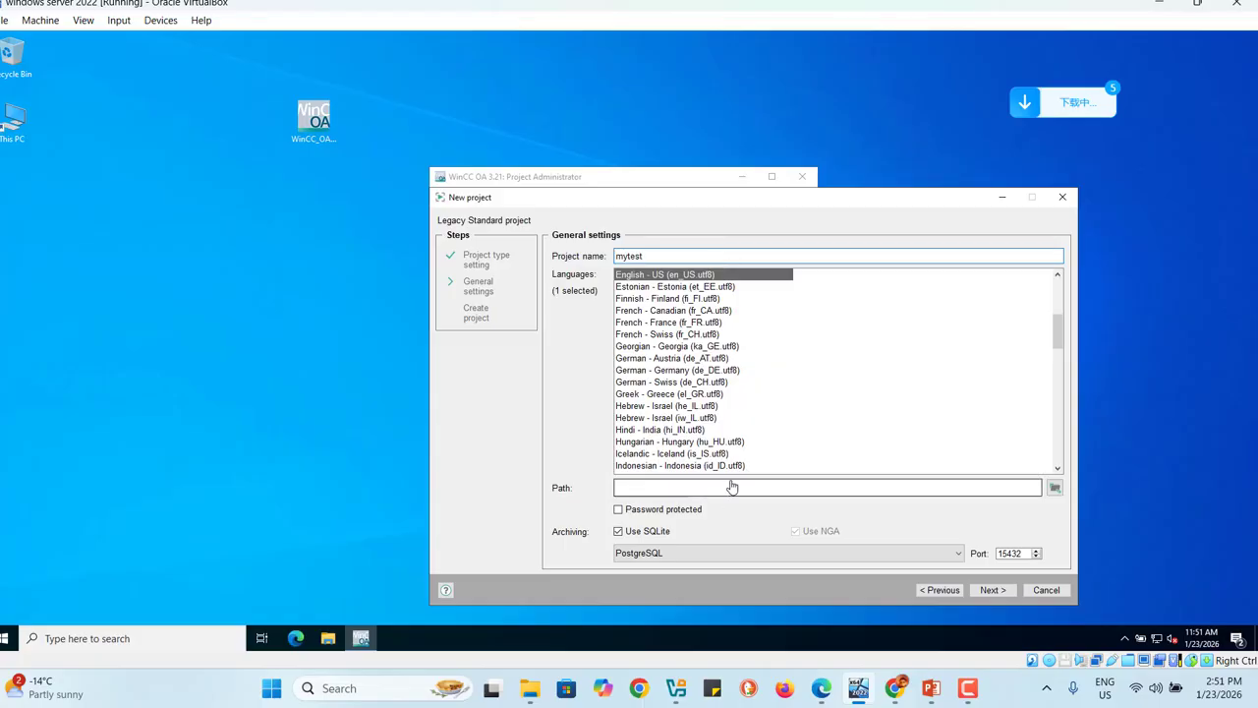
pyautogui.click(1055, 490)
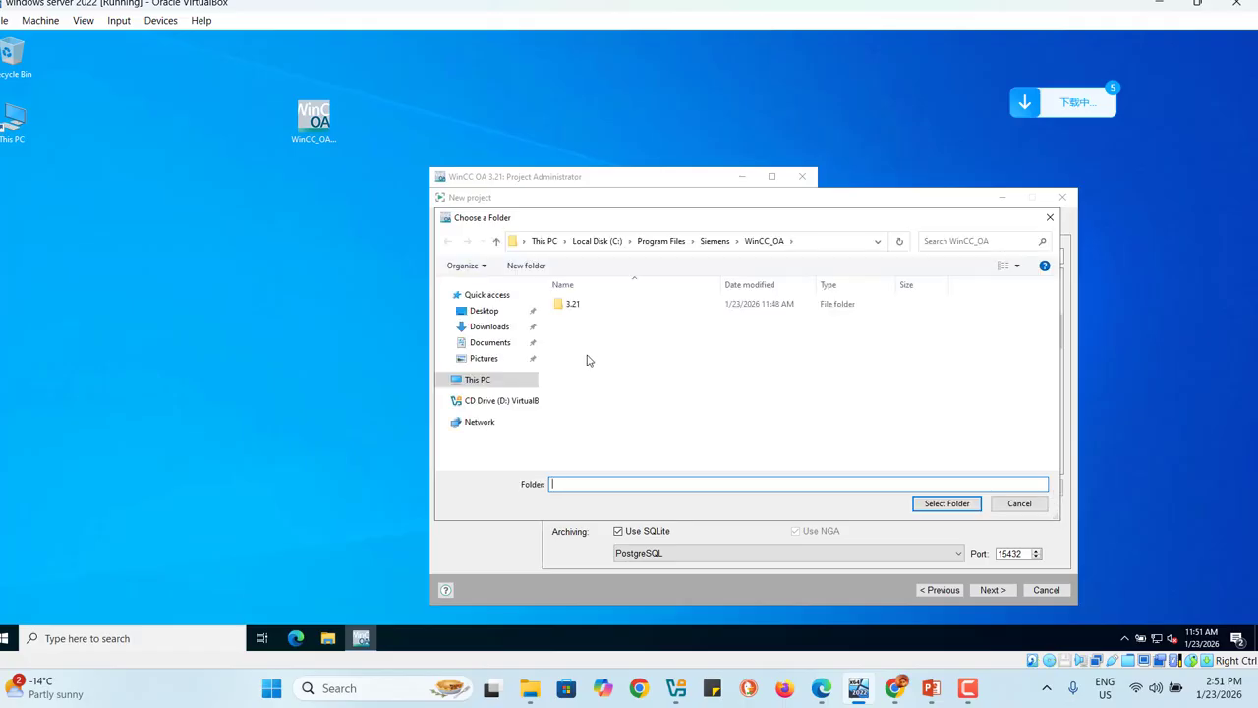
pyautogui.click(484, 310)
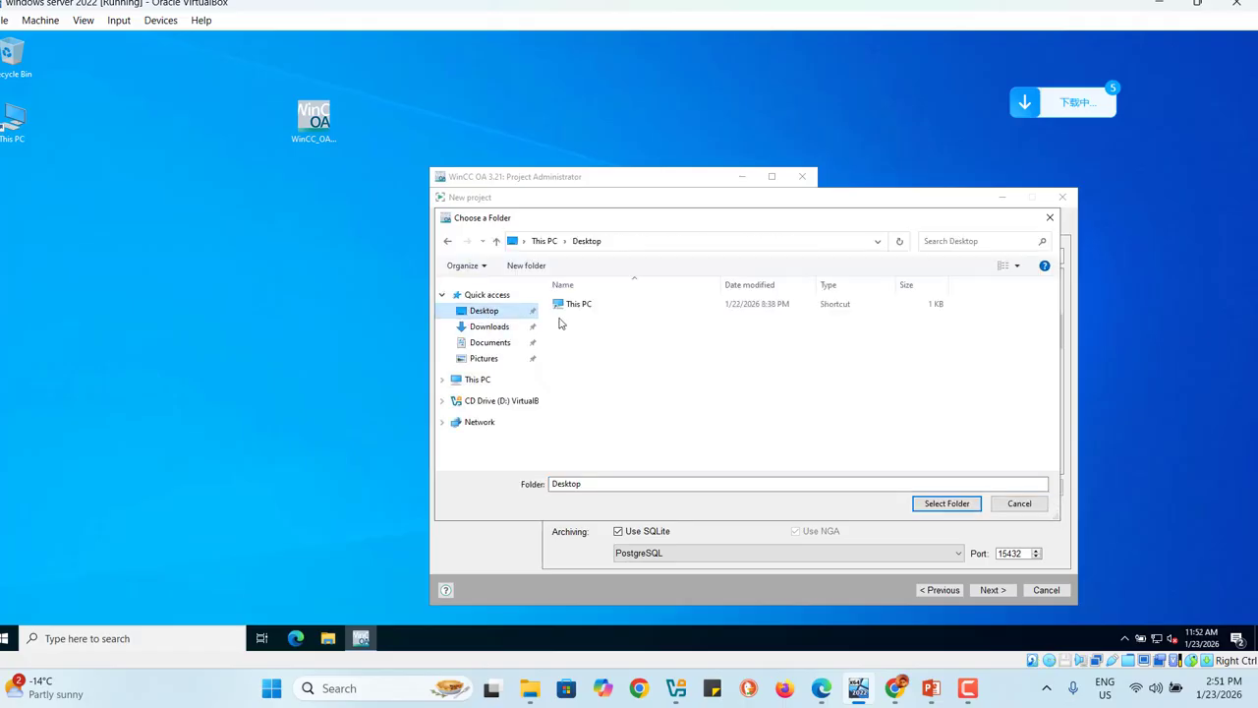
pyautogui.click(526, 265)
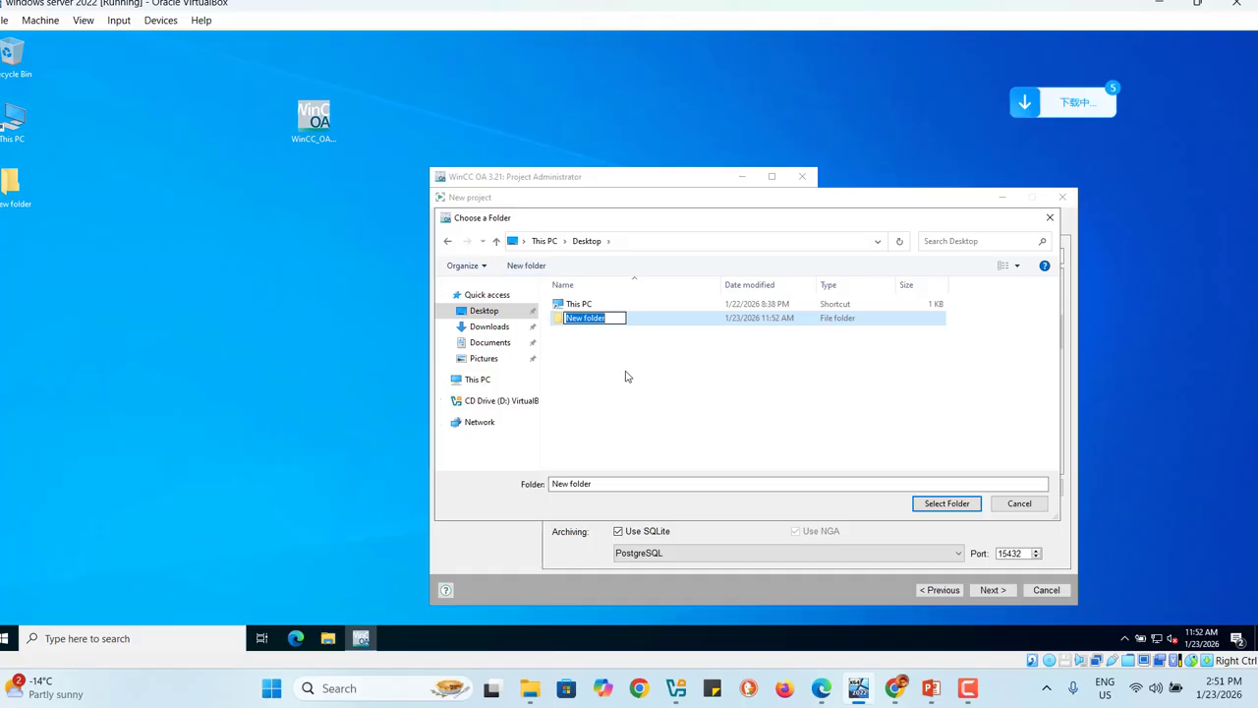
pyautogui.write('OA EX')
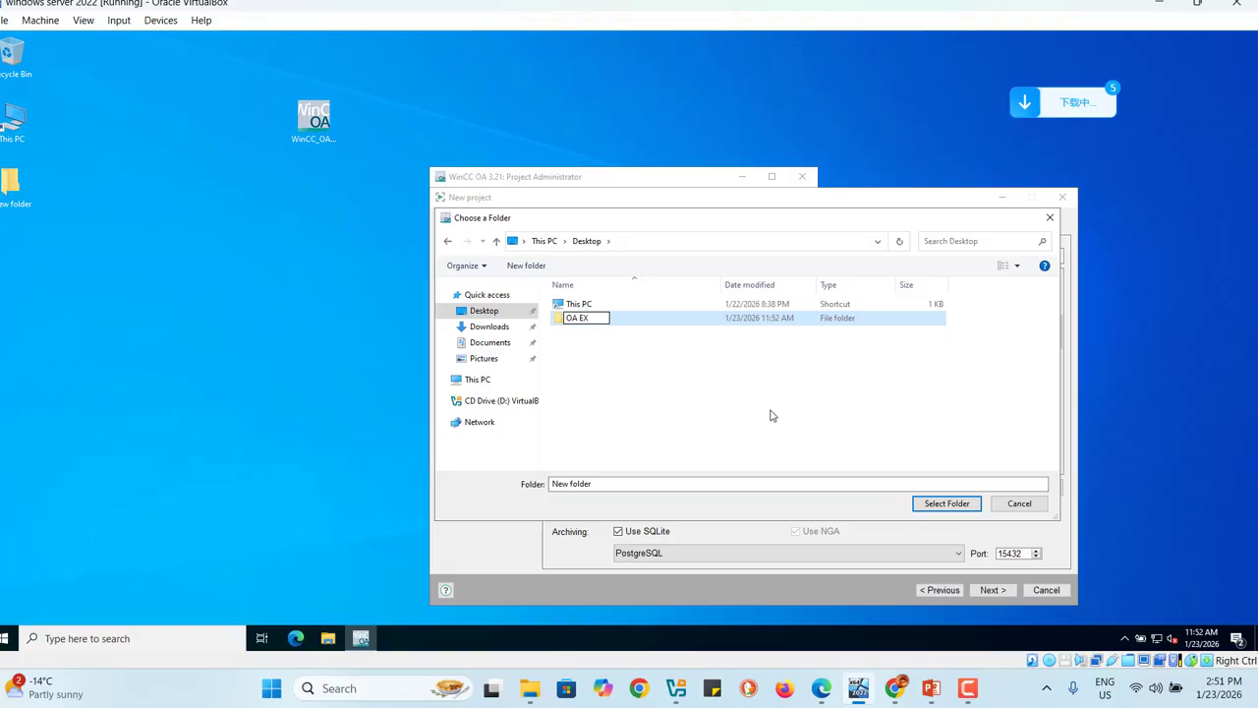
pyautogui.press('Return')
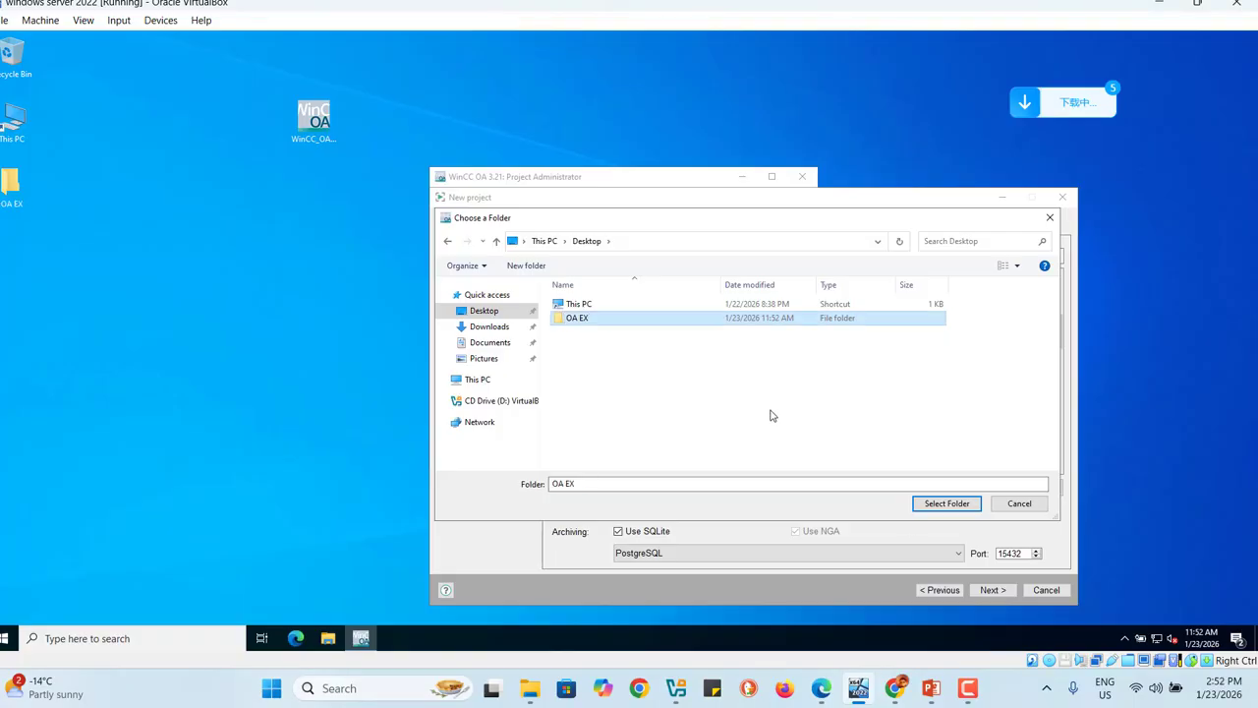
pyautogui.click(945, 503)
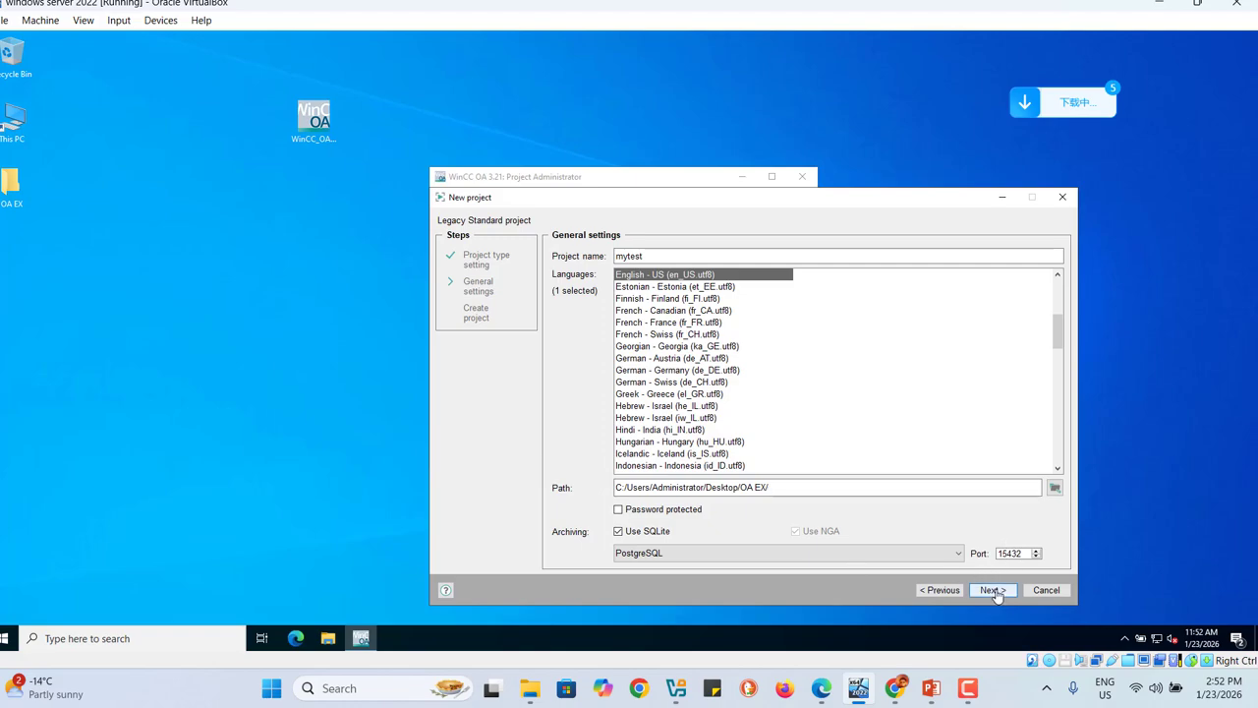
# Step: Confirm the project summary, decline a root password, and acknowledge mytest's creation
pyautogui.click(991, 590)
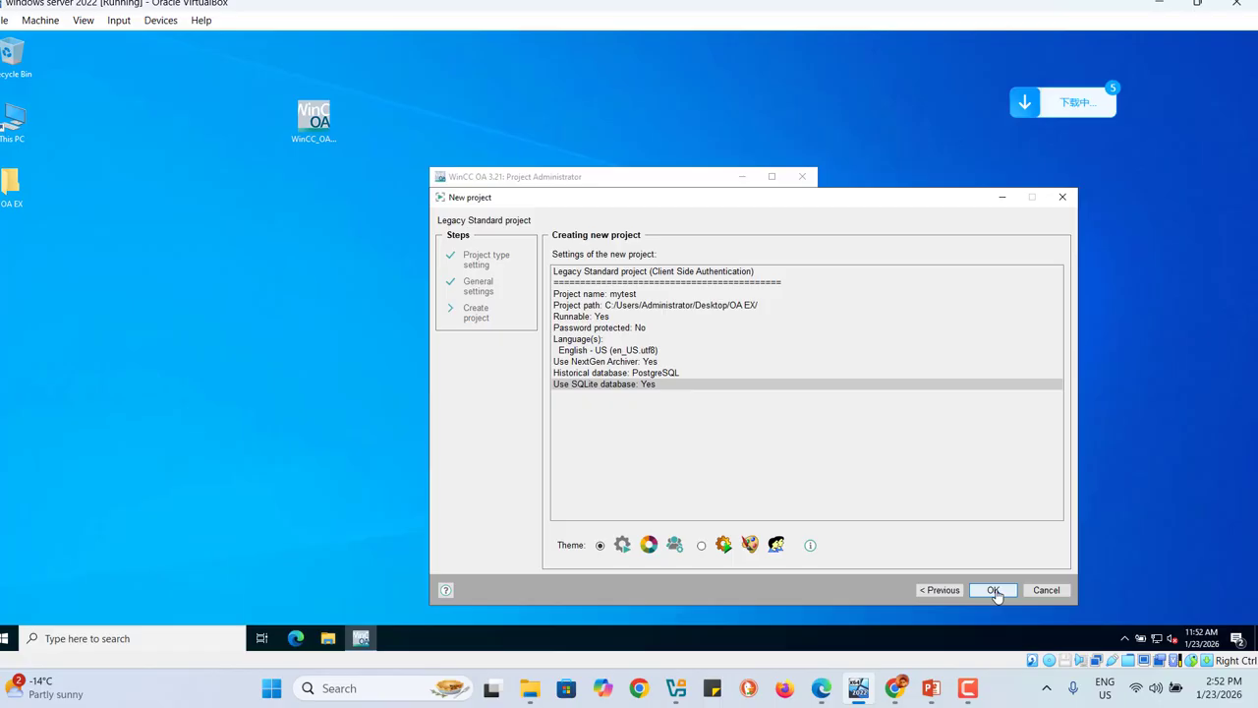
pyautogui.click(993, 589)
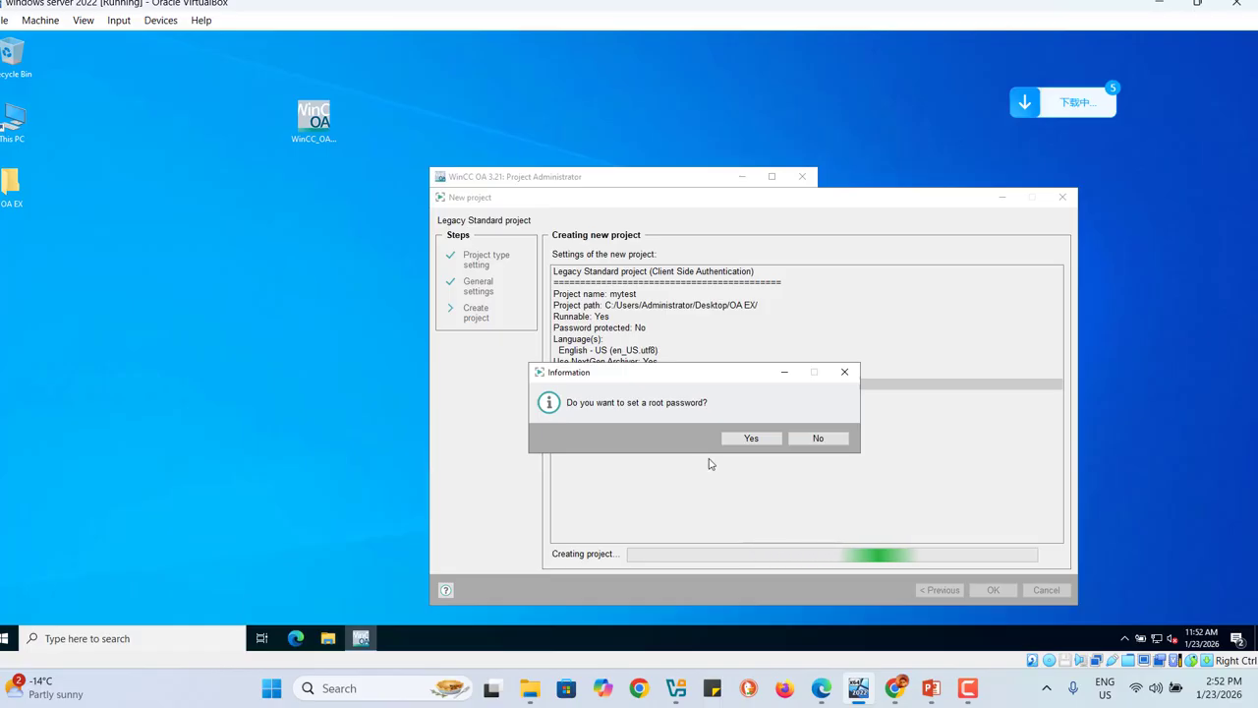
pyautogui.click(821, 438)
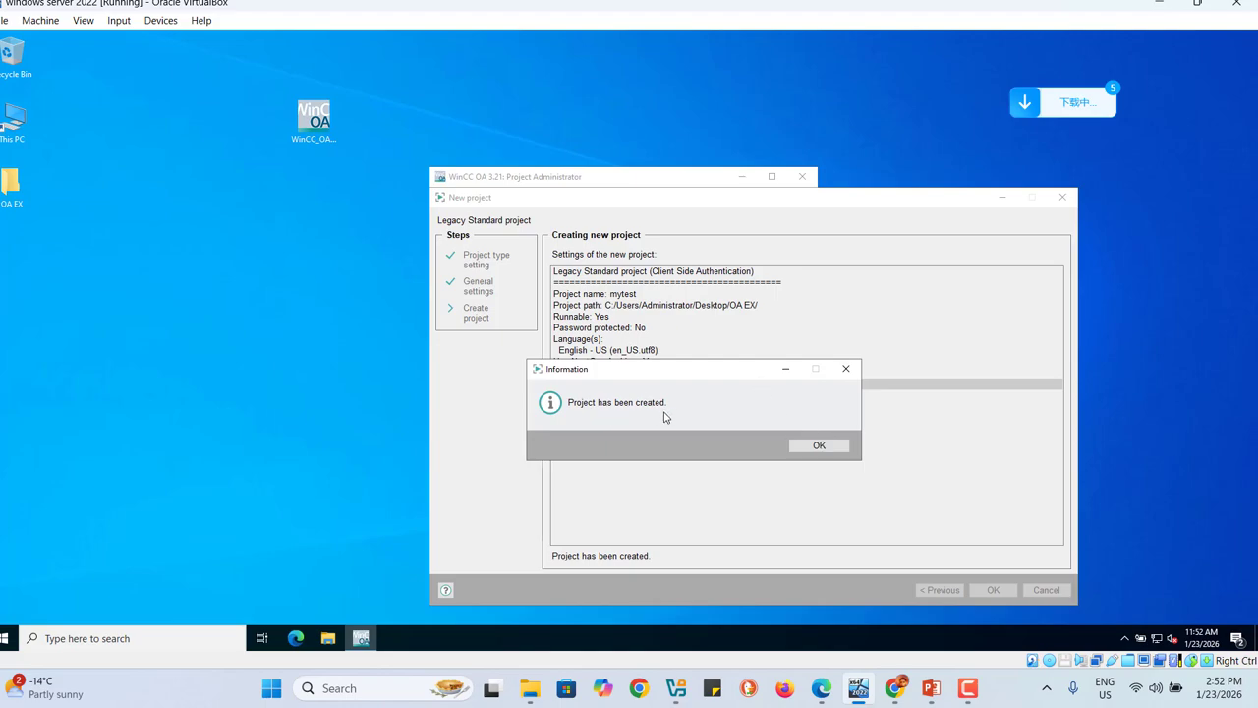
pyautogui.click(815, 449)
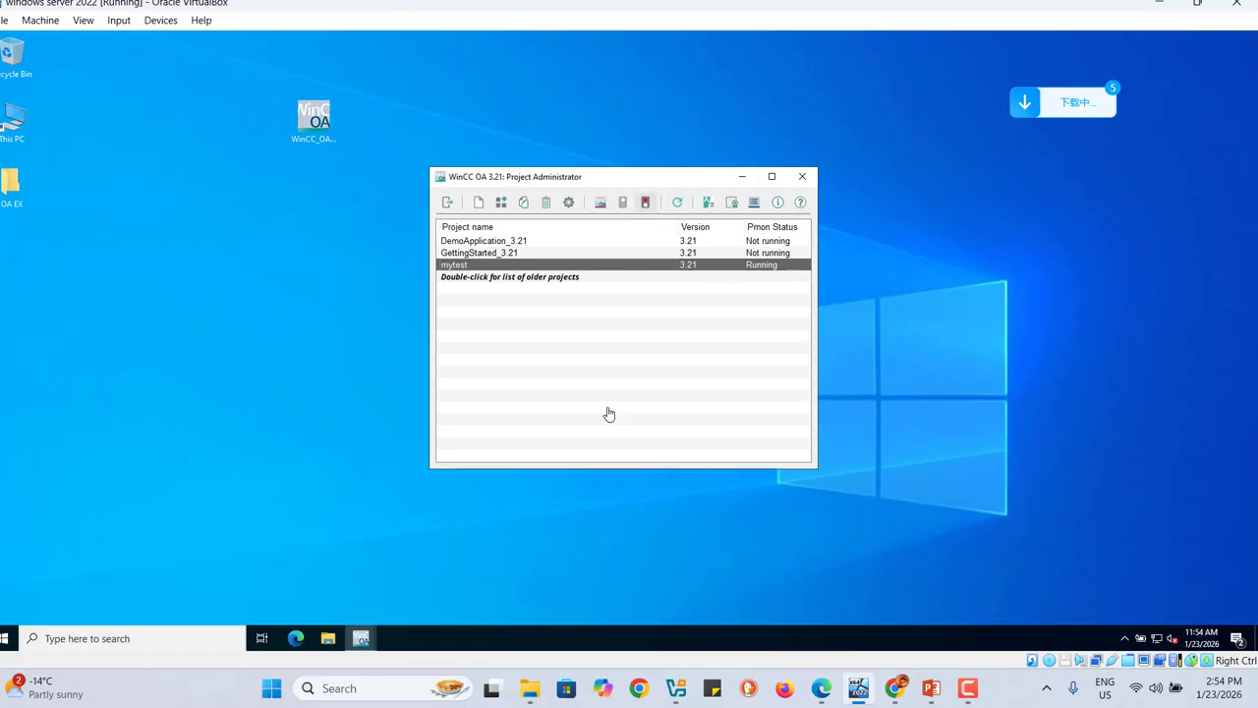
# Step: Select the mytest project and start it from the toolbar
pyautogui.moveTo(363, 639)
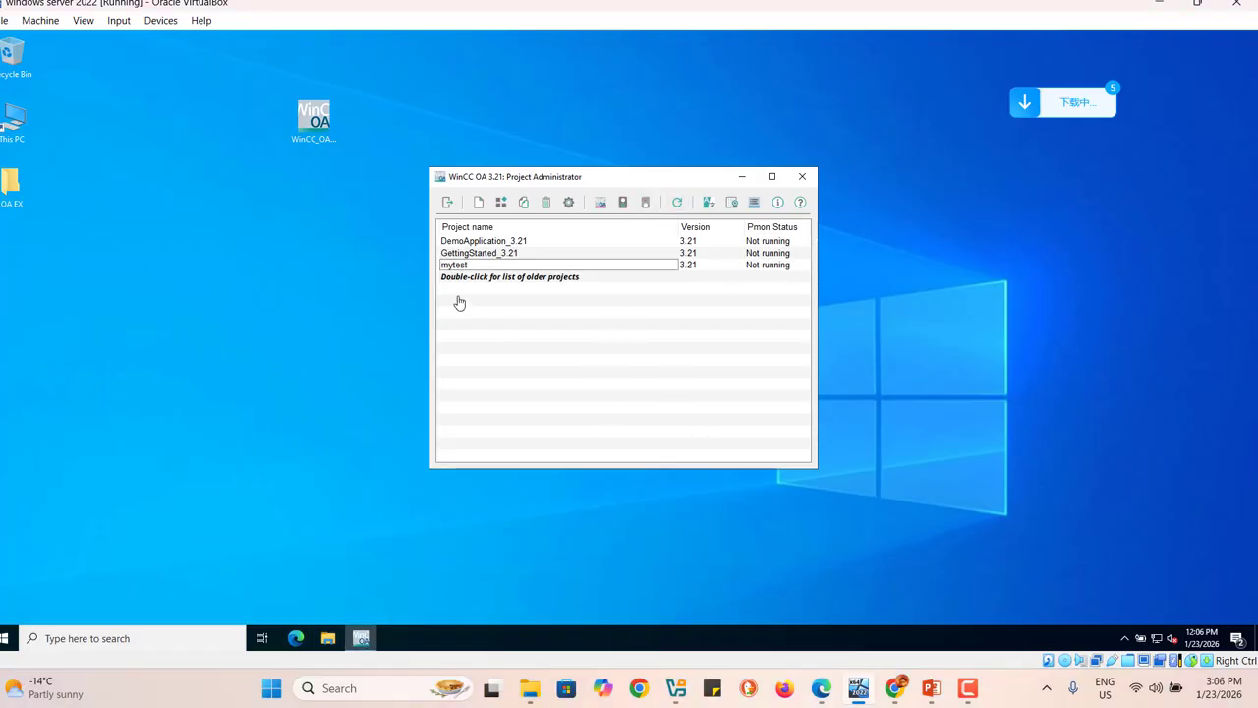
pyautogui.click(458, 267)
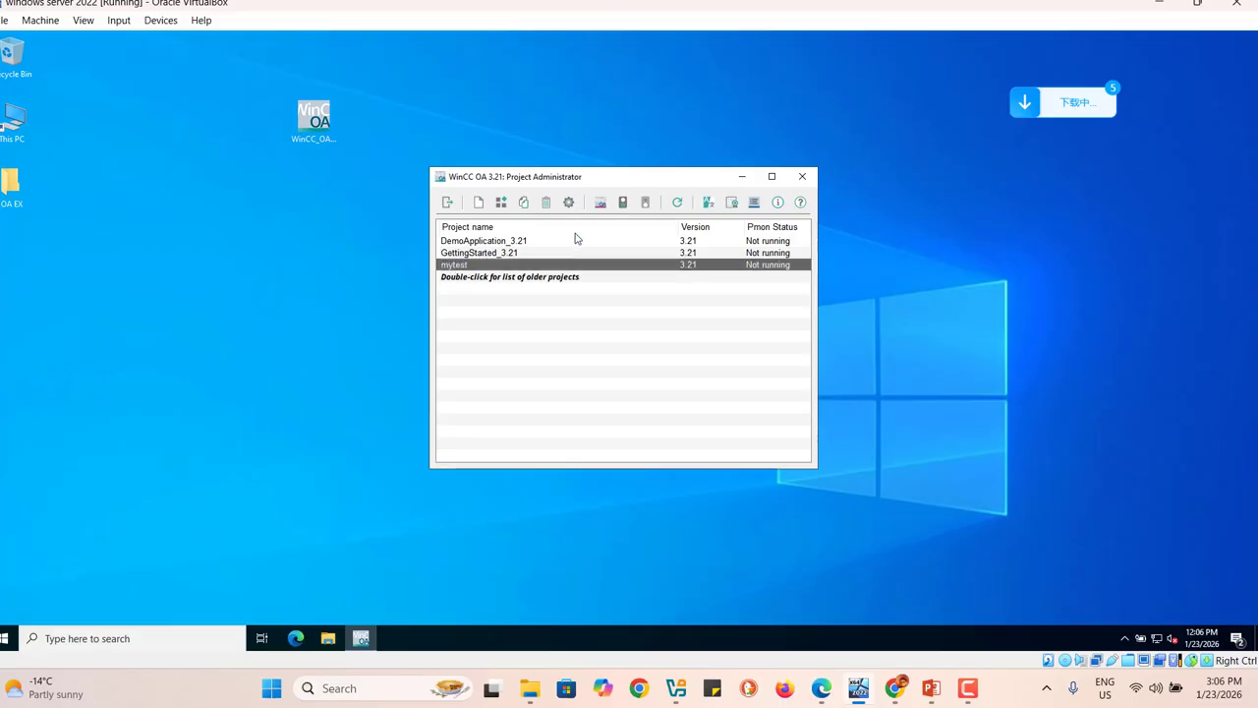
pyautogui.click(623, 210)
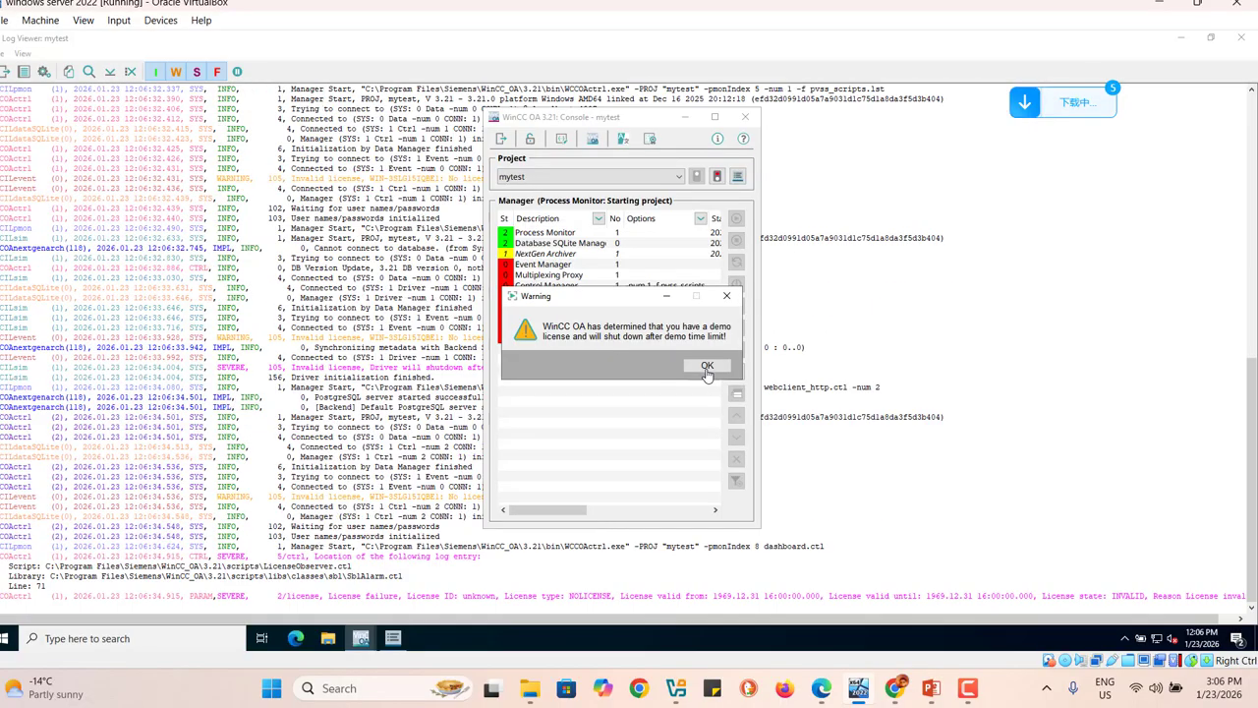
# Step: Dismiss the demo licence warning and log in as root without a password
pyautogui.click(707, 366)
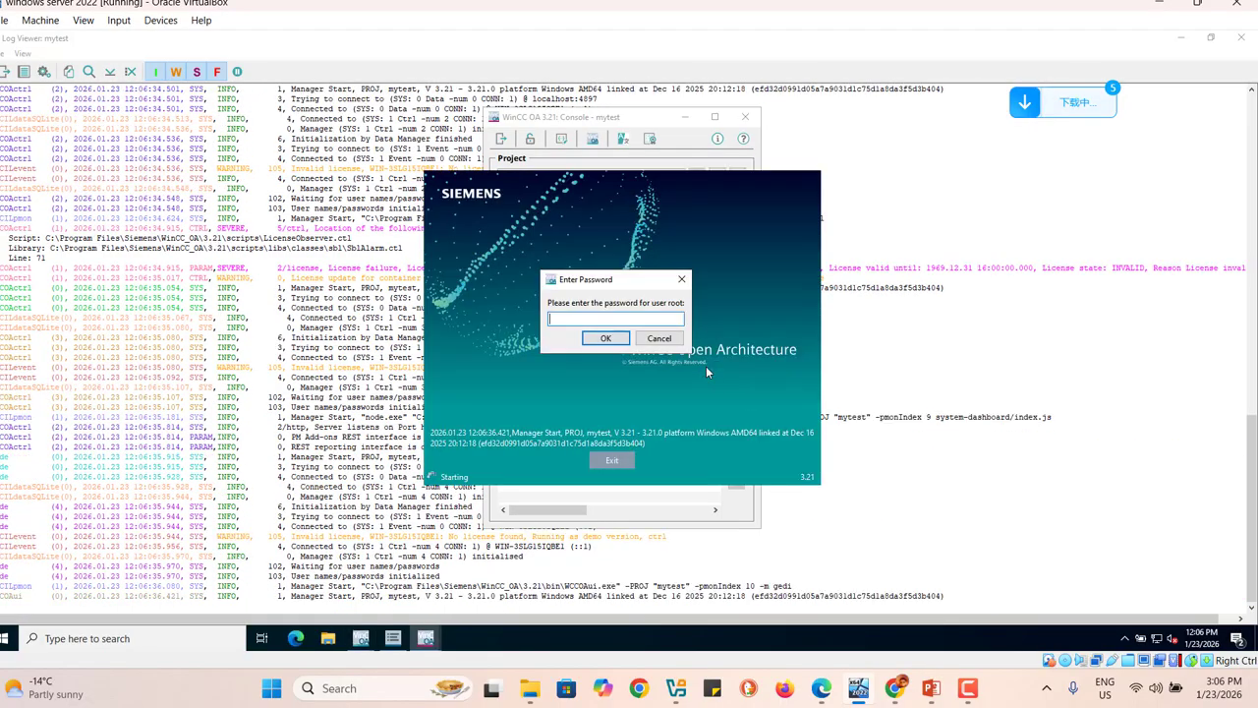
pyautogui.click(605, 339)
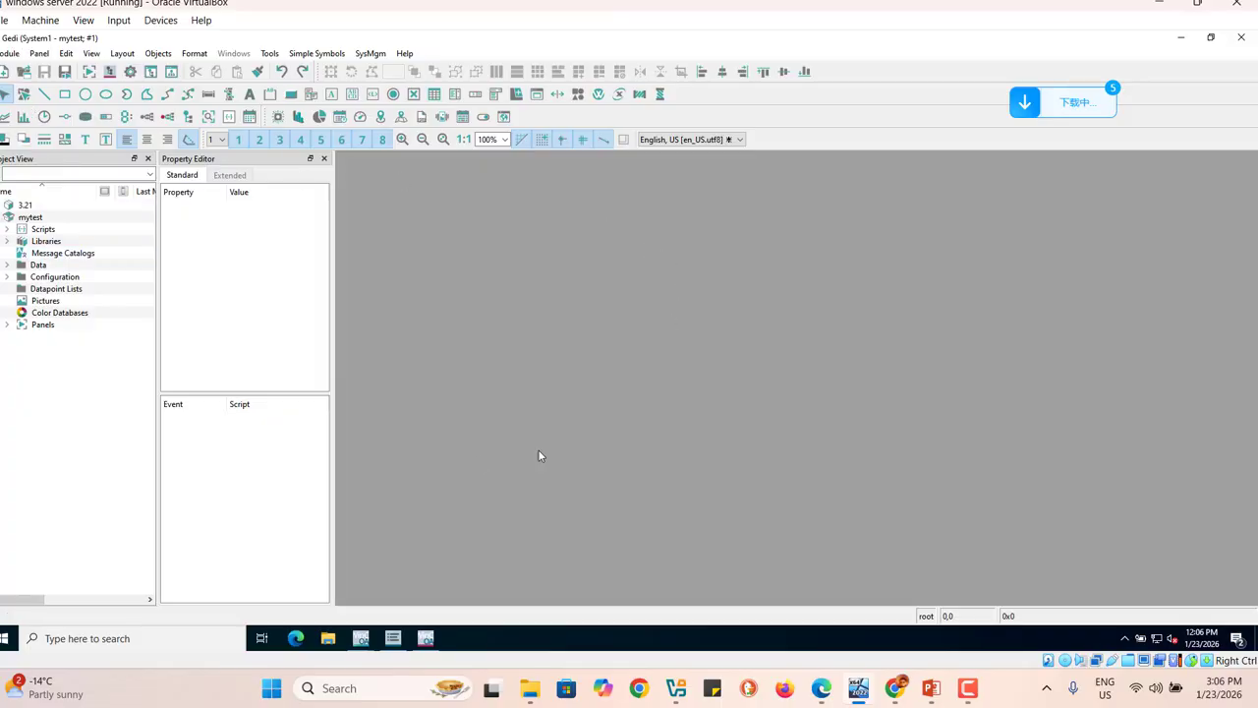
# Step: Create blank panel NoName-1 sized 951 × 630 and expand Libraries in the project tree
pyautogui.click(4, 73)
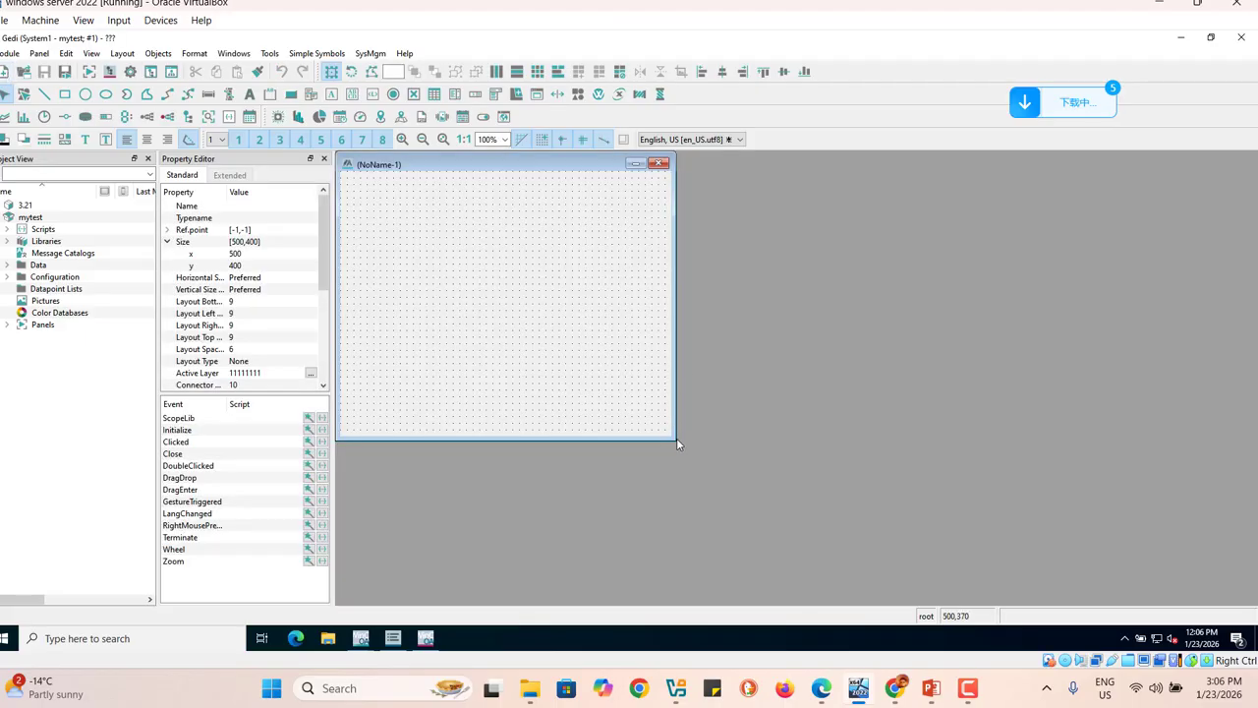
pyautogui.moveTo(676, 440); pyautogui.dragTo(973, 589)
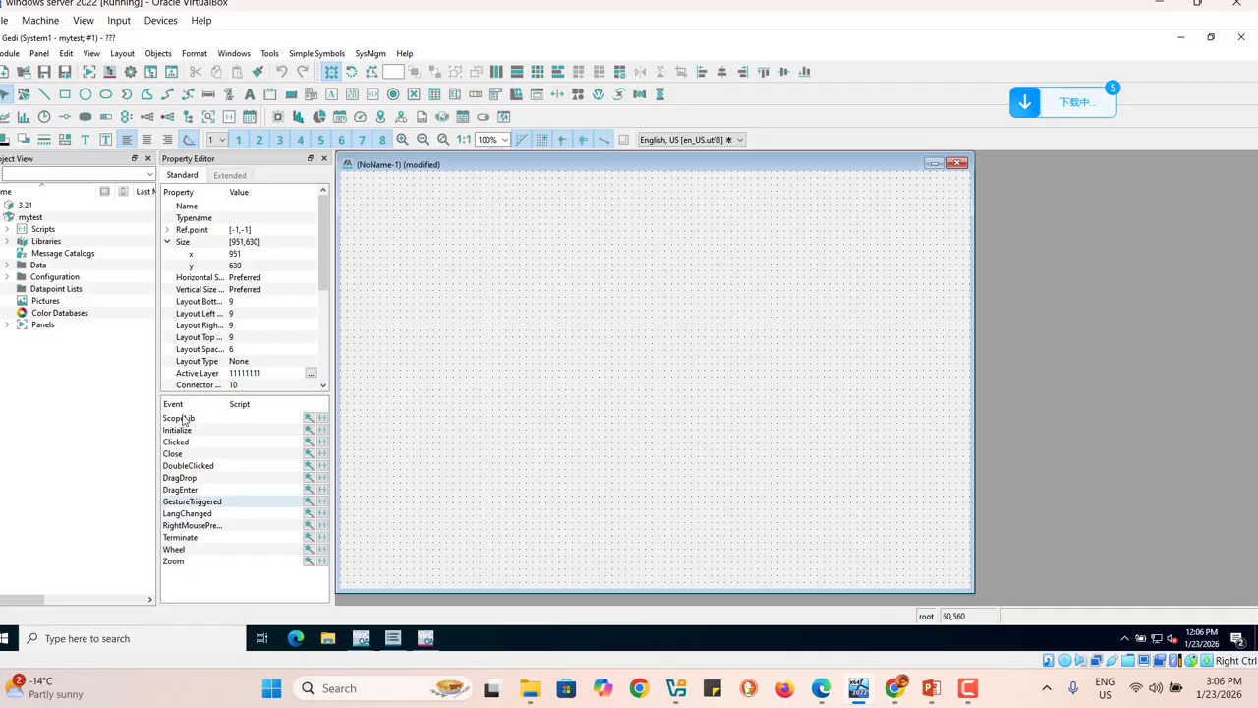
pyautogui.click(54, 254)
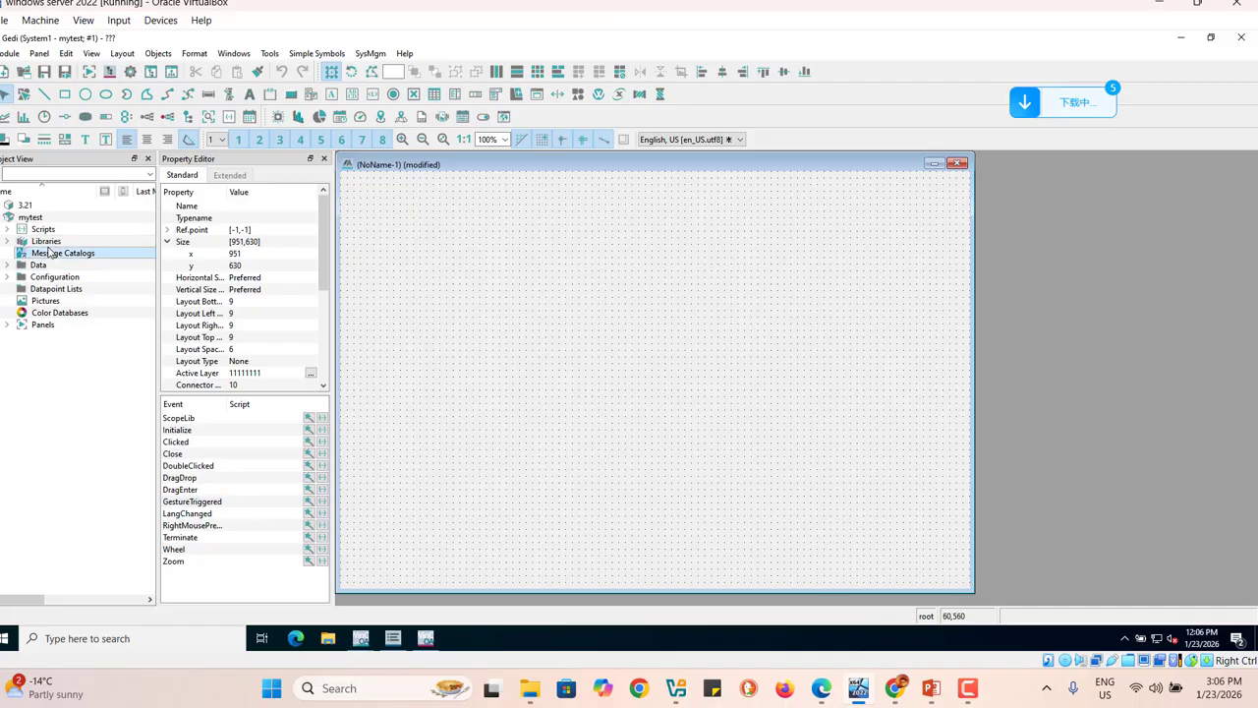
pyautogui.click(14, 242)
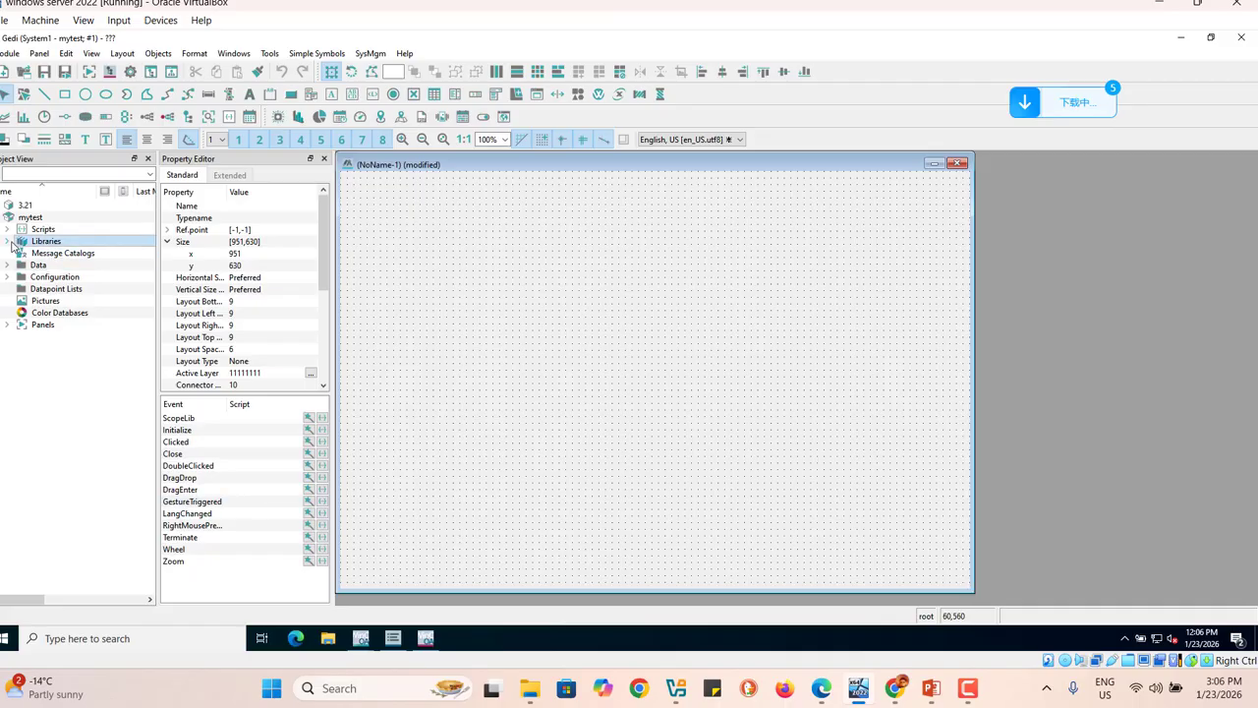
pyautogui.click(9, 242)
pyautogui.click(57, 254)
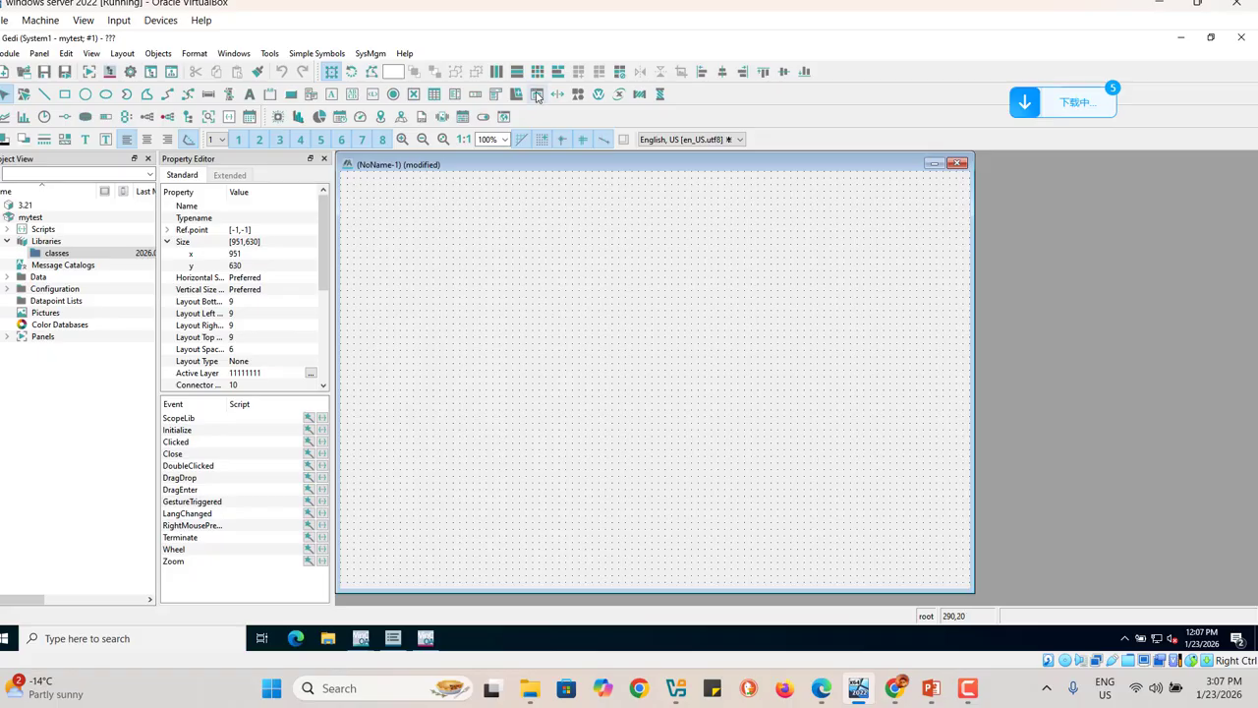
pyautogui.click(976, 699)
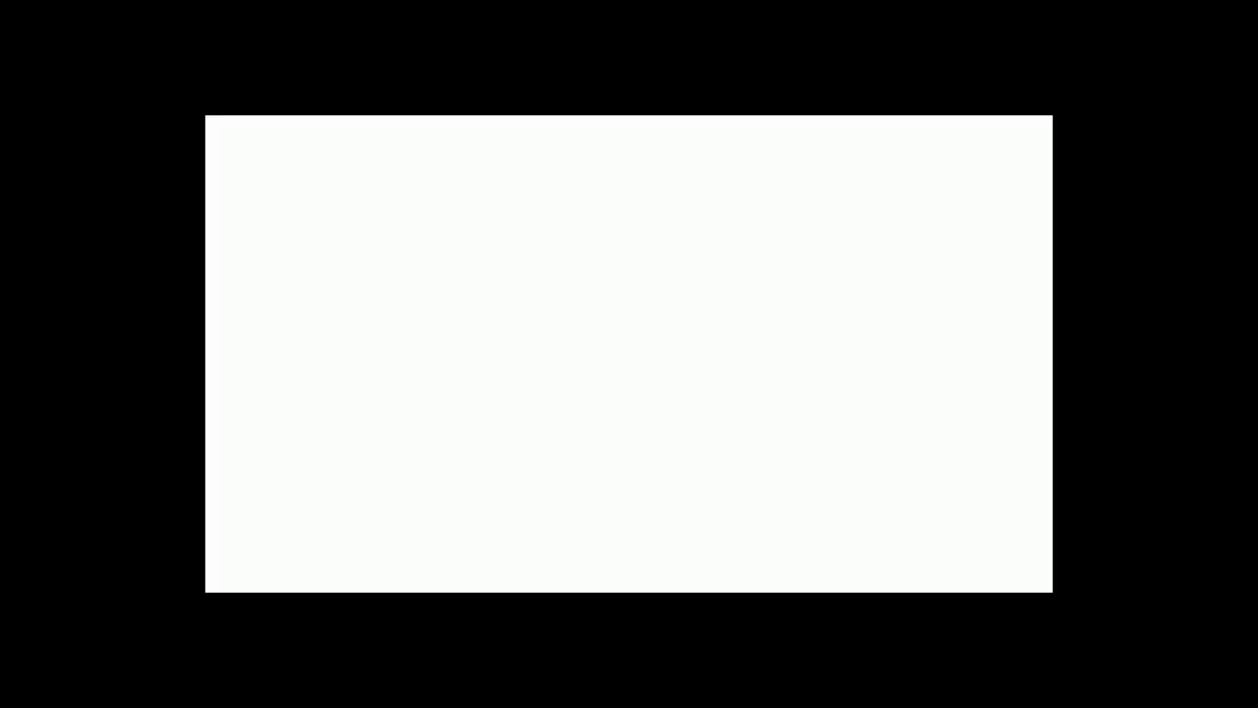